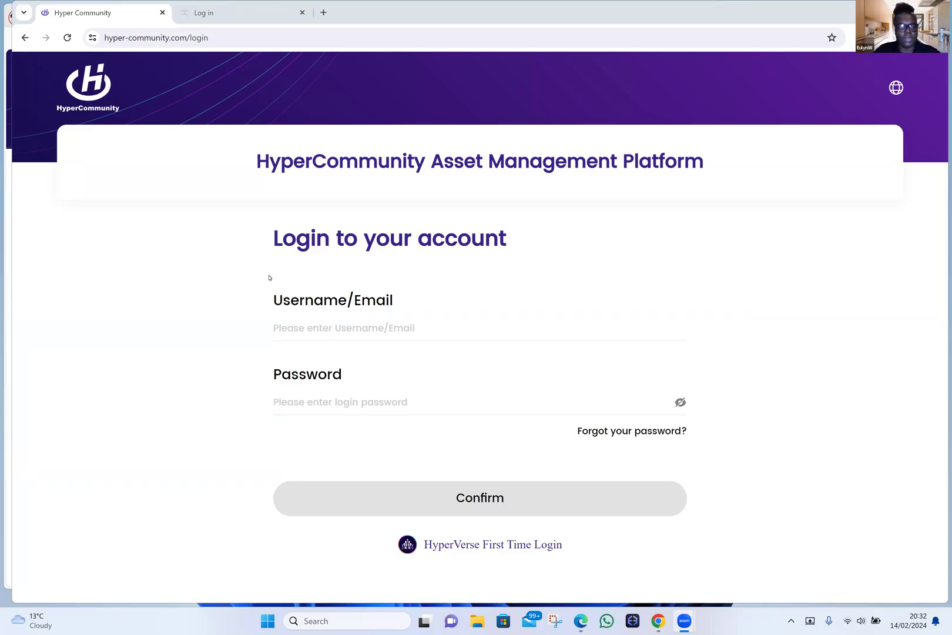
Enter the account username on the login page and open the HyperVerse First Time Login page
click(528, 404)
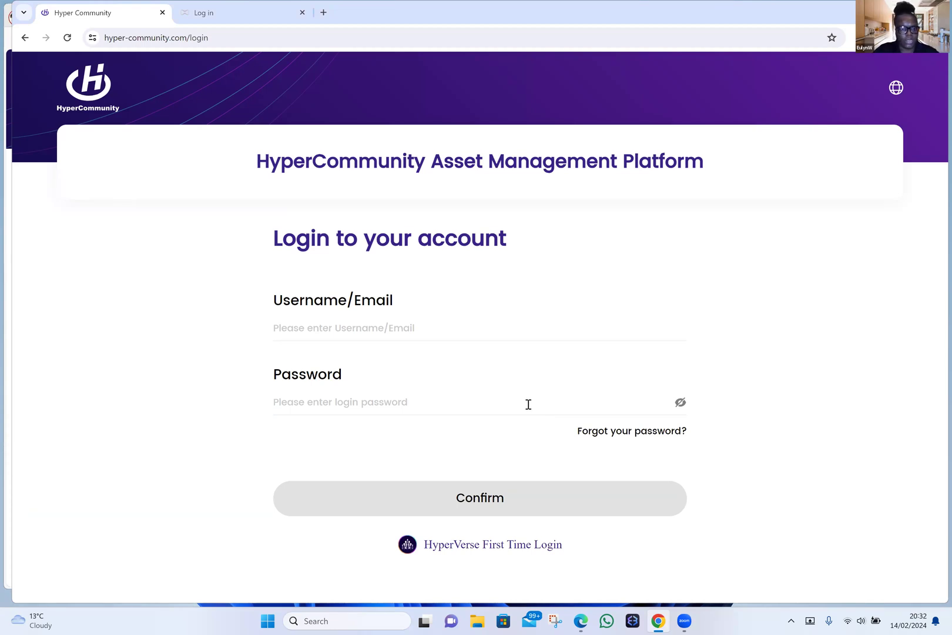
click(302, 328)
text(Ro)
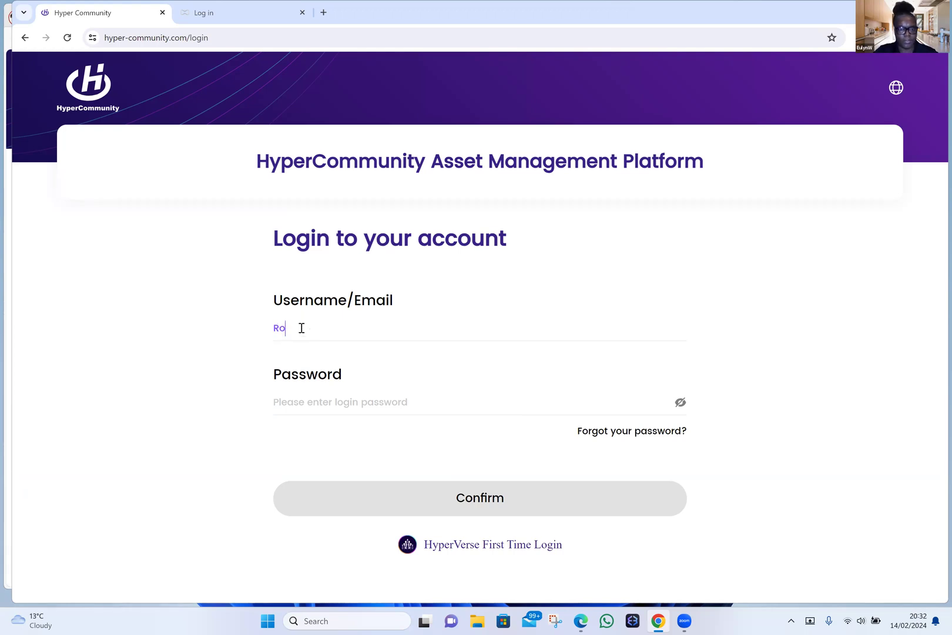
text(sies)
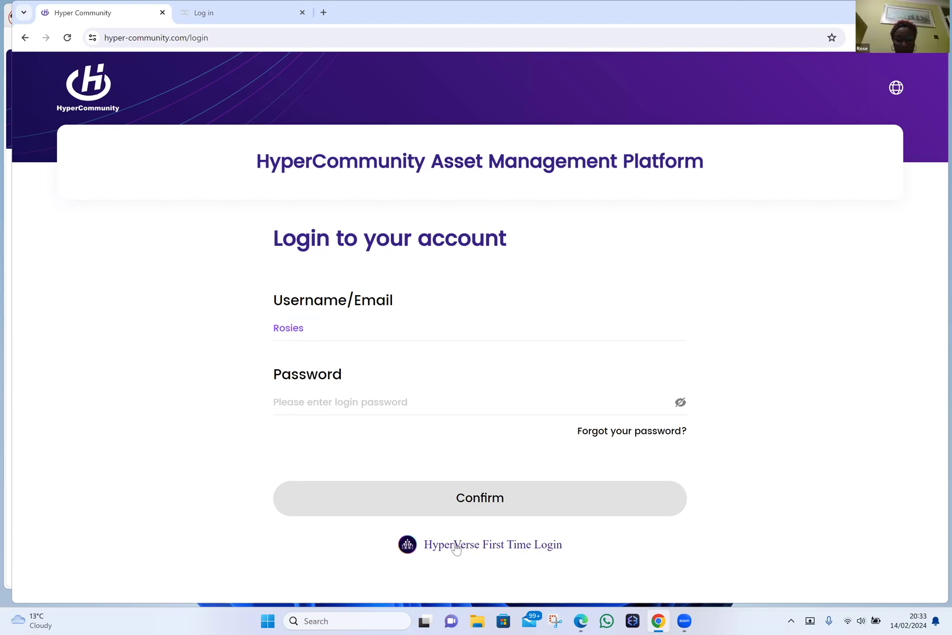
click(455, 545)
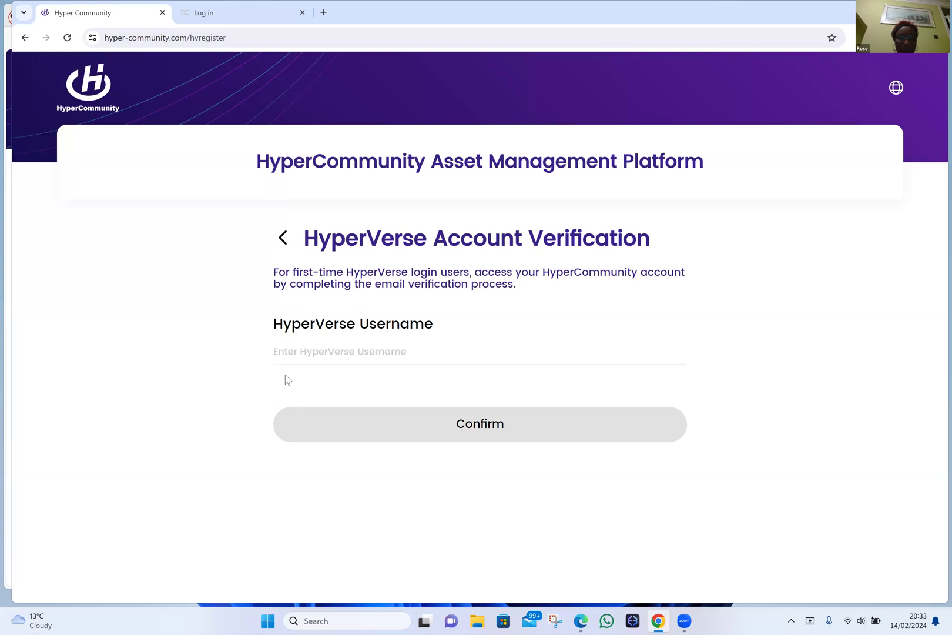
Submit the account's HyperVerse username for verification and continue to the email safety check
click(284, 346)
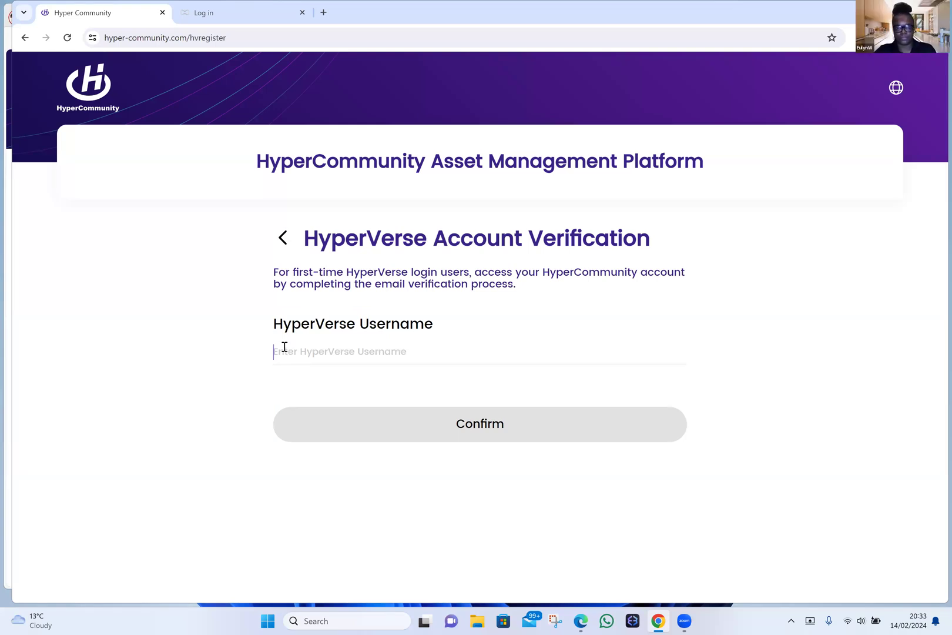
text(Rosies)
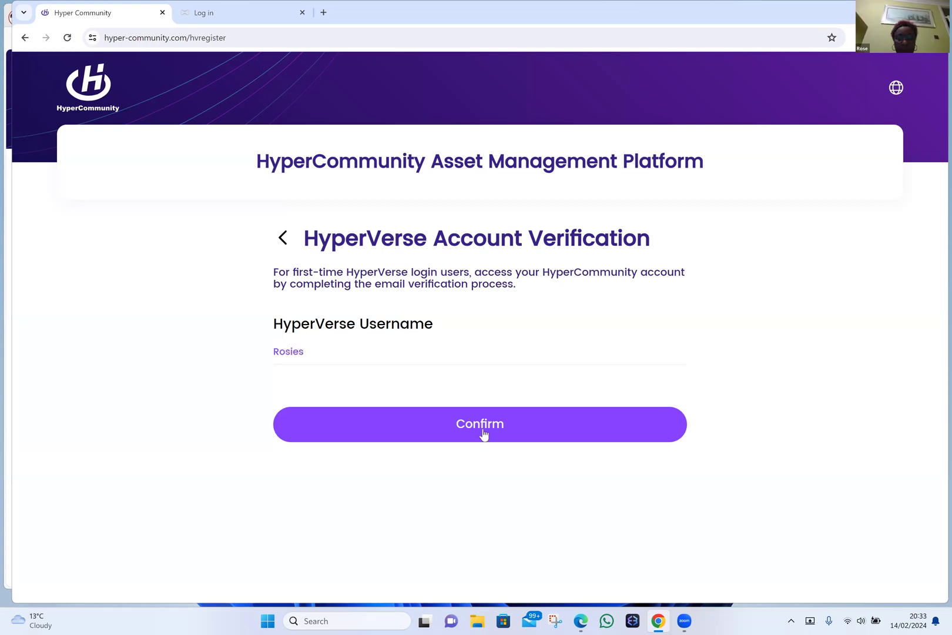
click(487, 424)
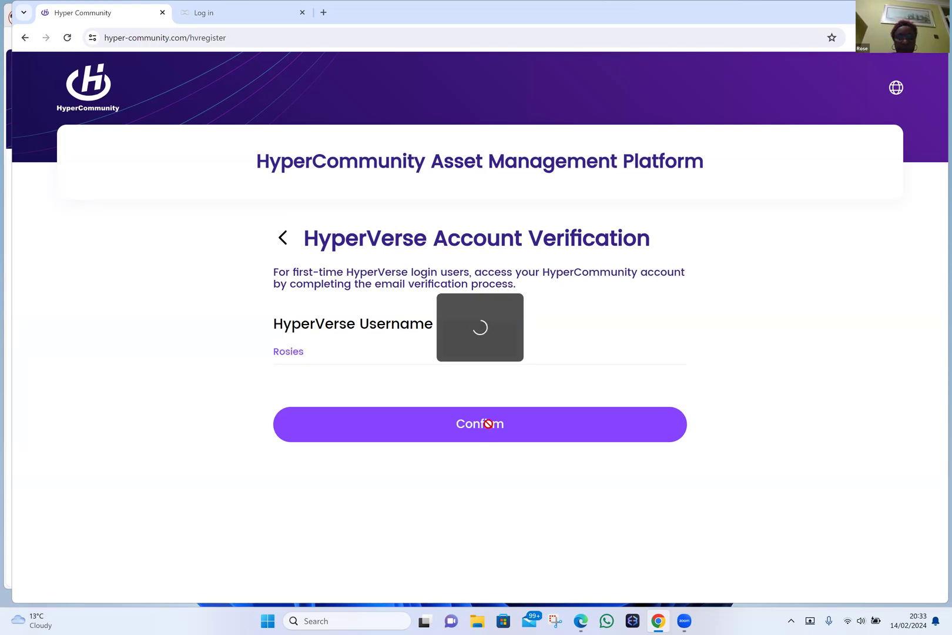
click(489, 426)
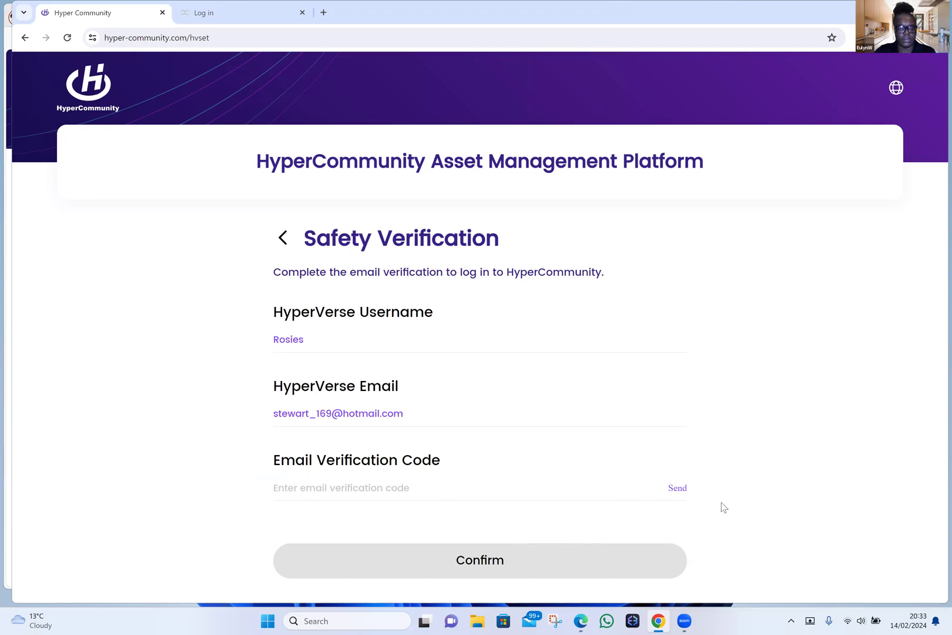
Send the email verification code, fetch it from the Outlook mailbox, and bring up paste options in the code field
click(678, 489)
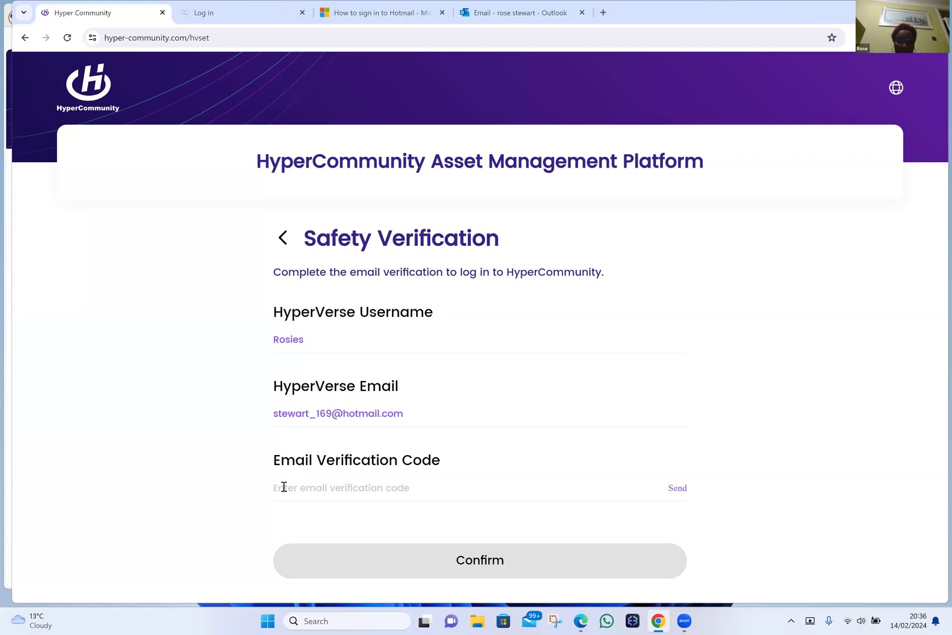
right_click(286, 490)
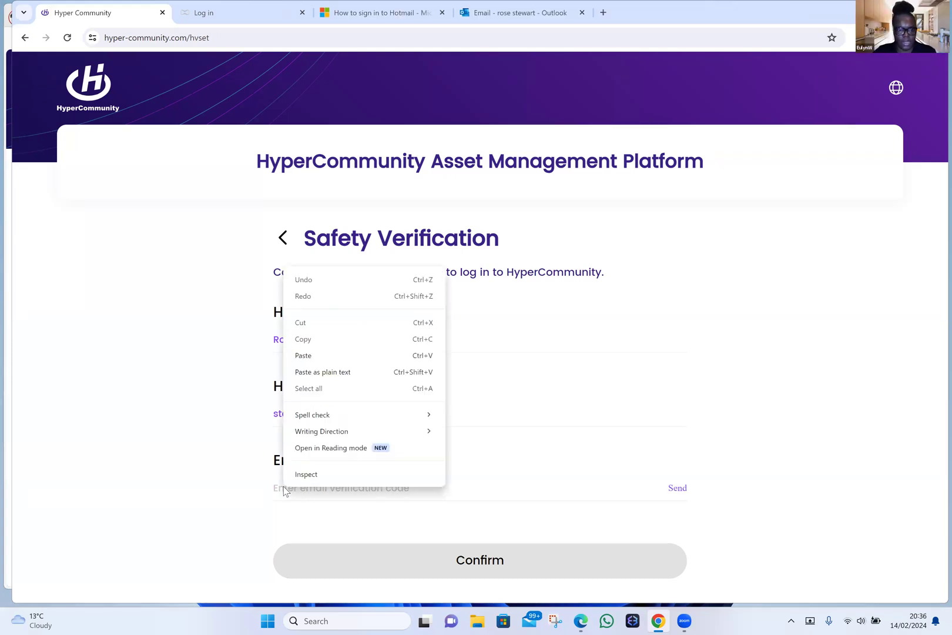
Paste the emailed verification code into the code field and confirm it
click(303, 356)
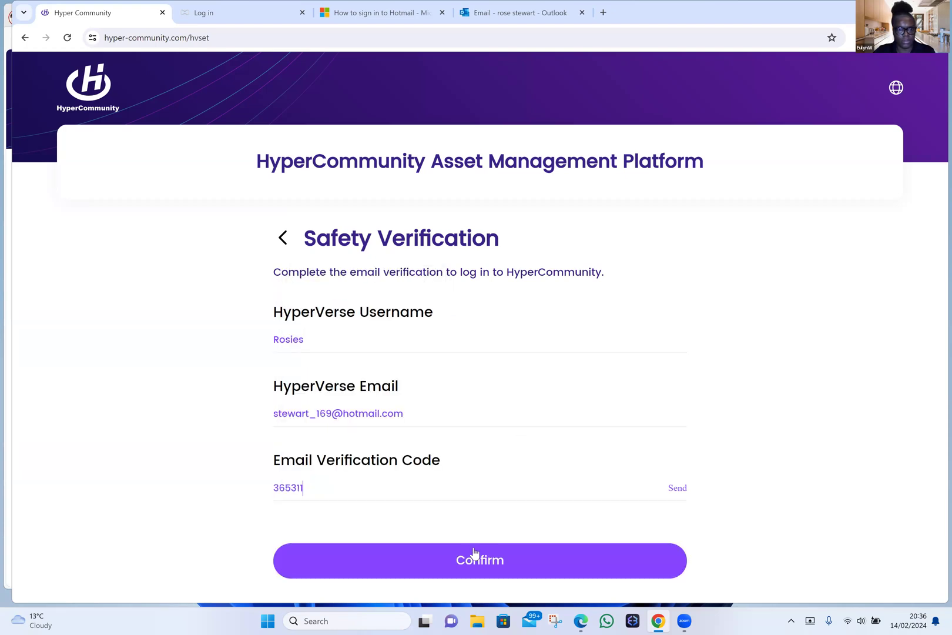
click(468, 552)
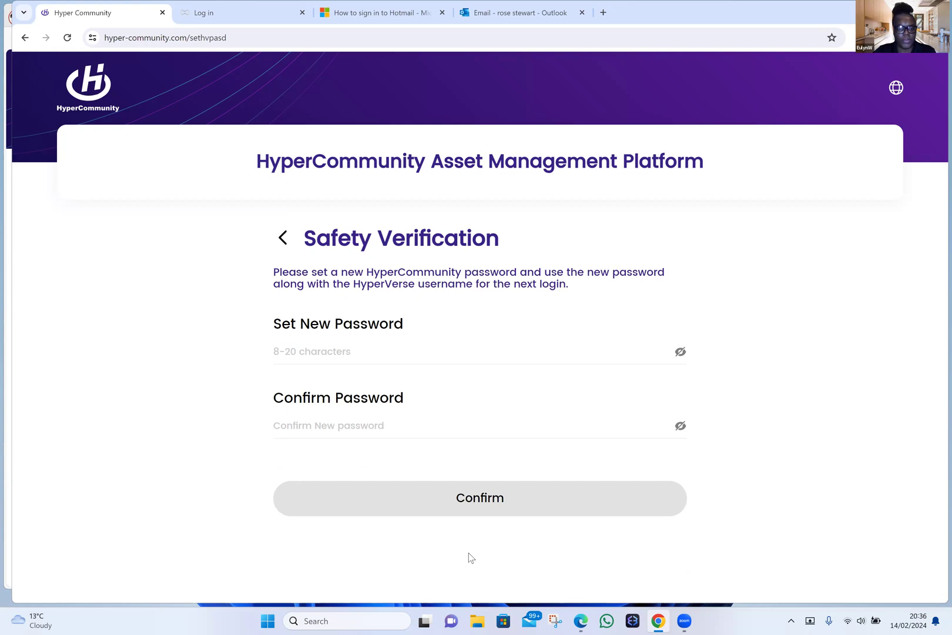
Type the new account password in both password fields and submit it
click(287, 350)
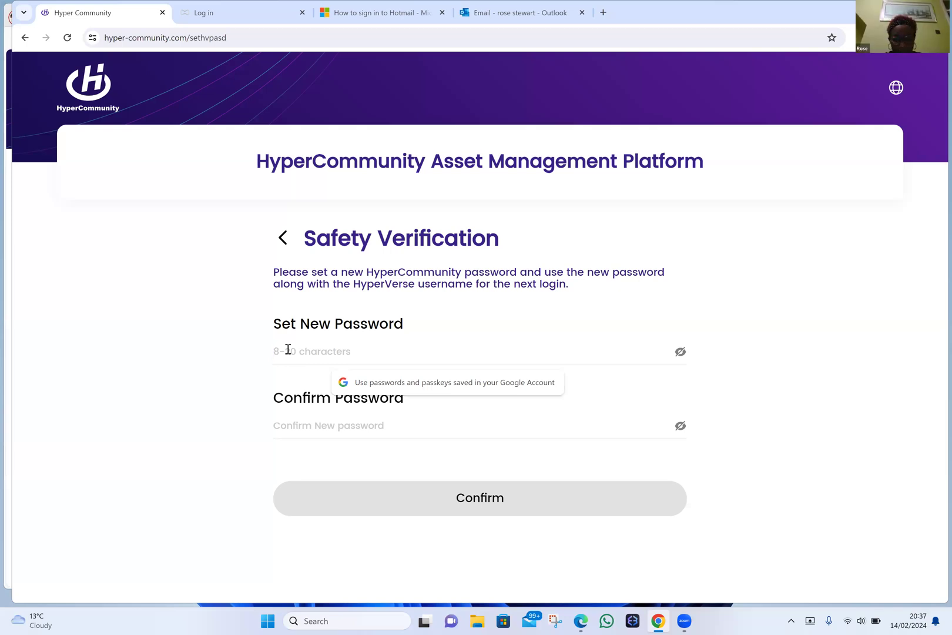
text(••••••)
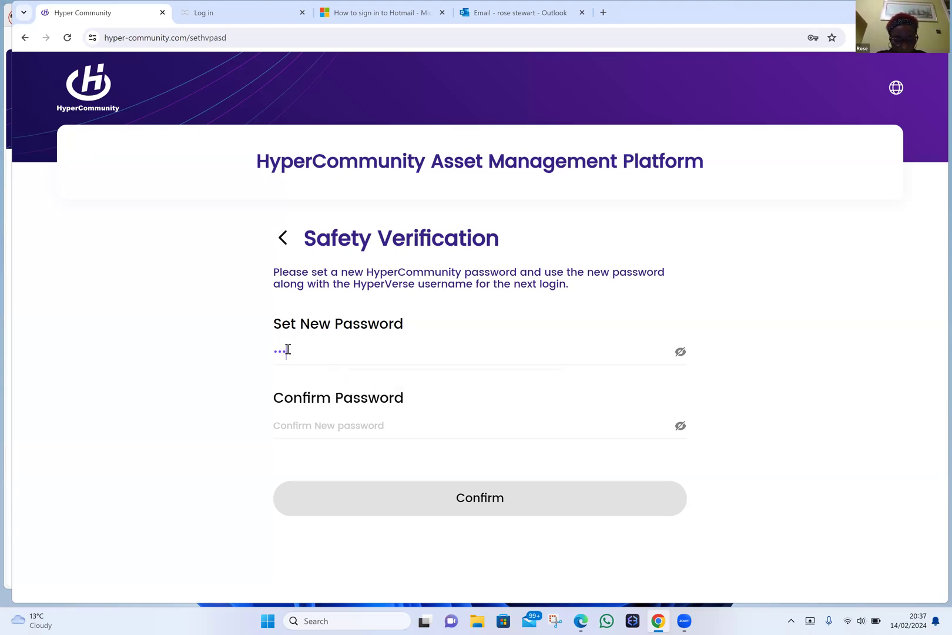
text(••••)
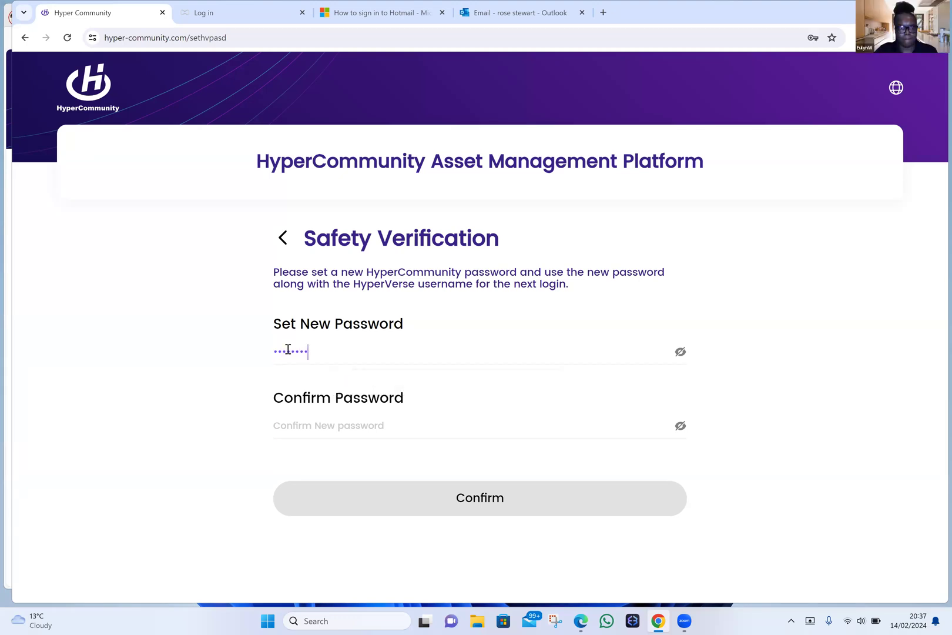
click(285, 427)
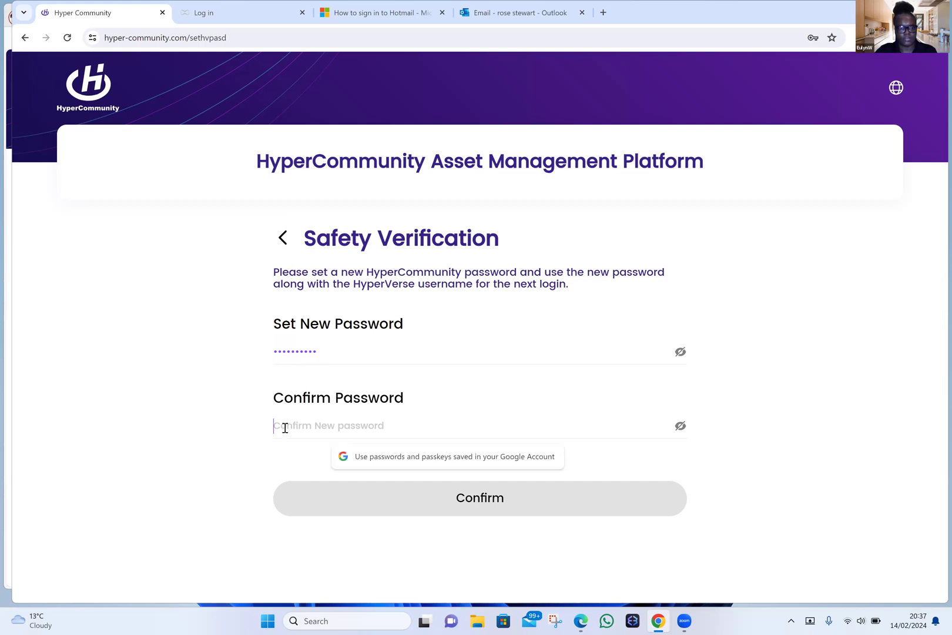
text(•)
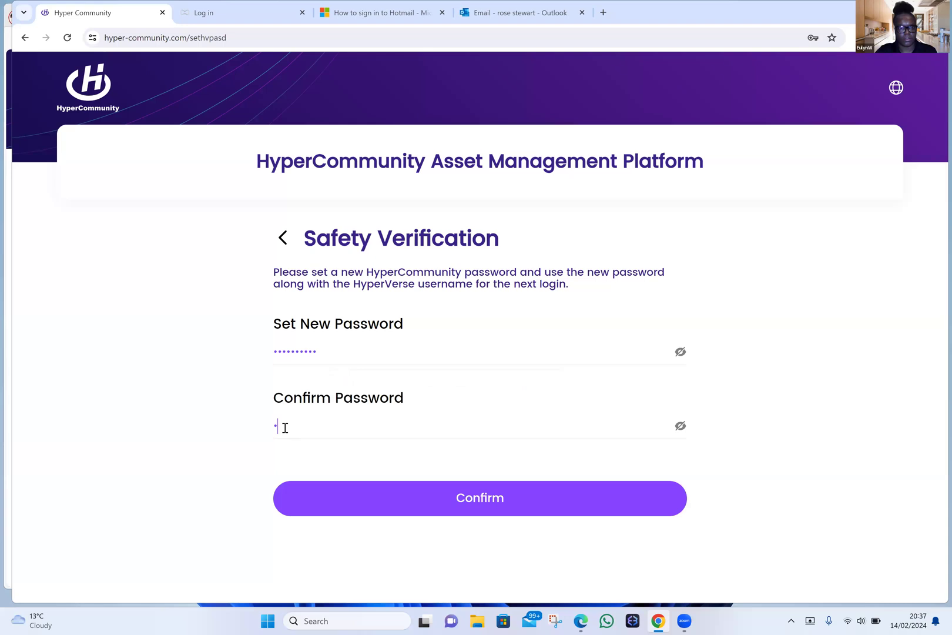
text(•••••••••)
click(478, 490)
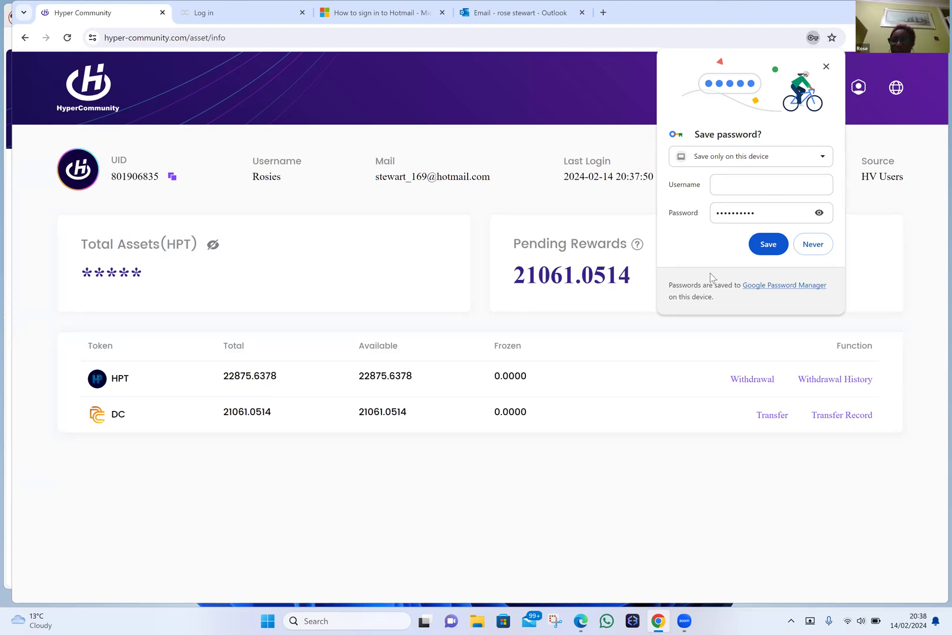
Save the new password in Chrome and switch to the Daoversal login tab
click(766, 243)
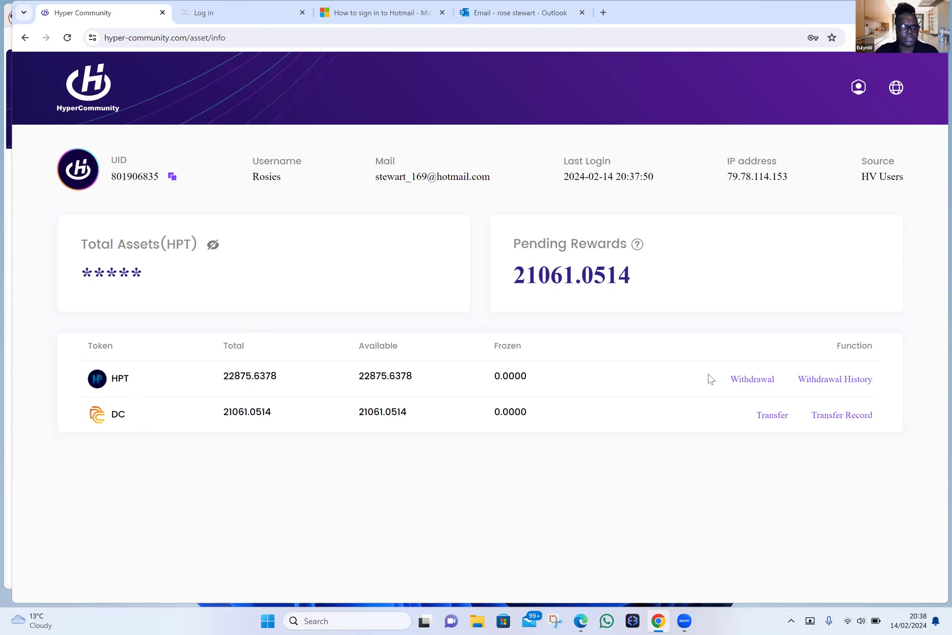
click(229, 13)
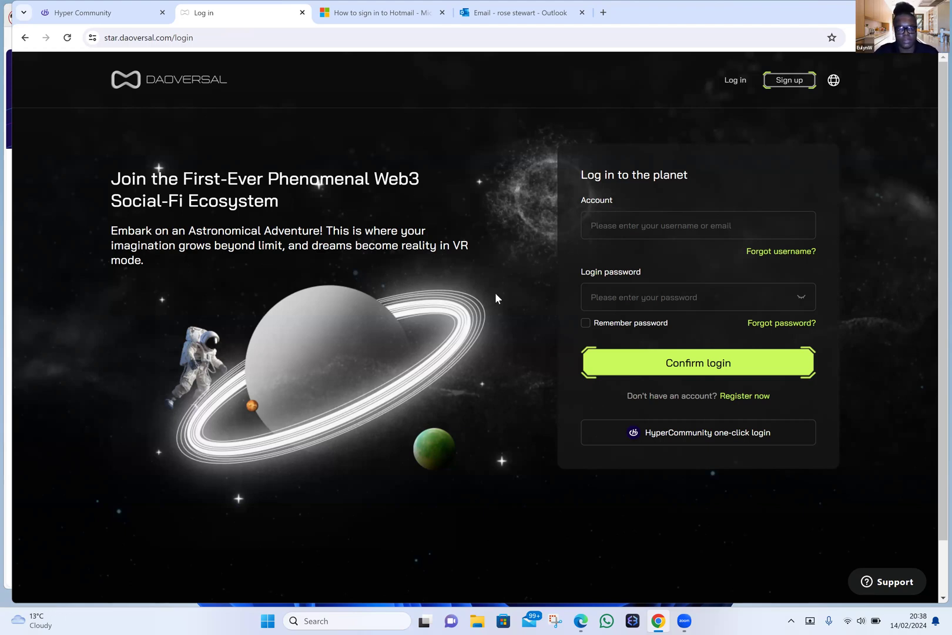
Use Daoversal's HyperCommunity one-click login, retrying until the authorization page appears
click(678, 433)
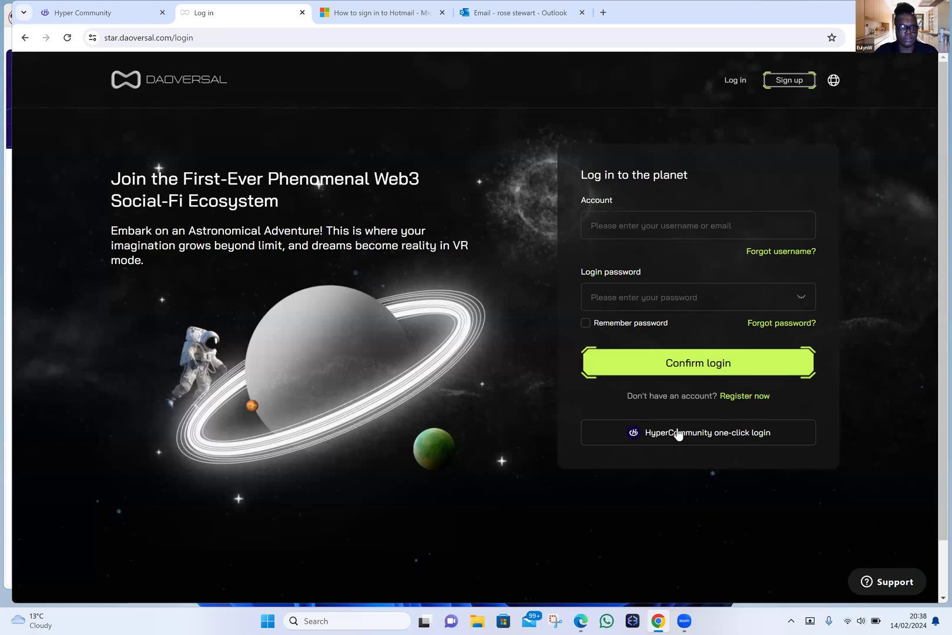
click(652, 231)
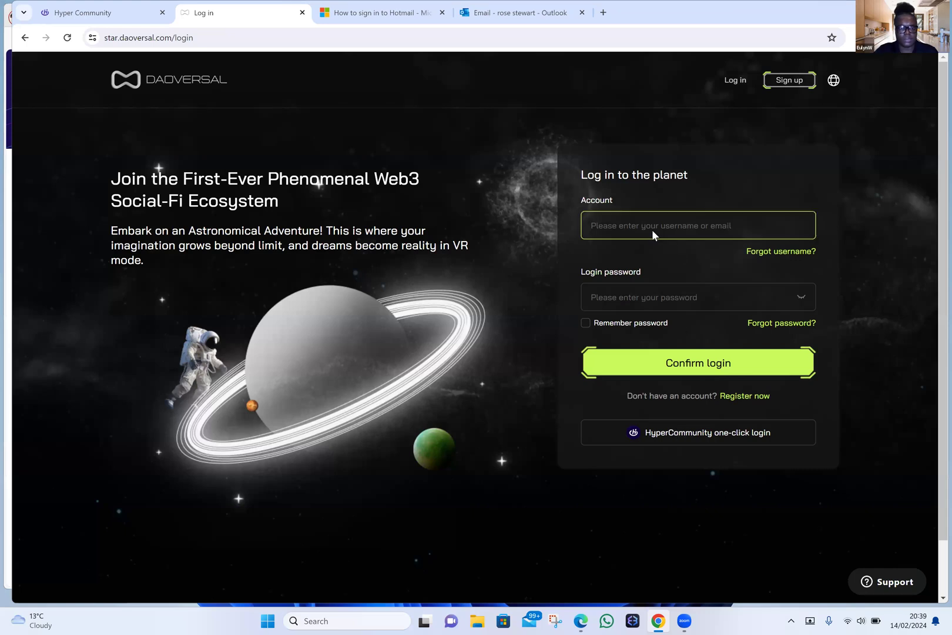
click(679, 401)
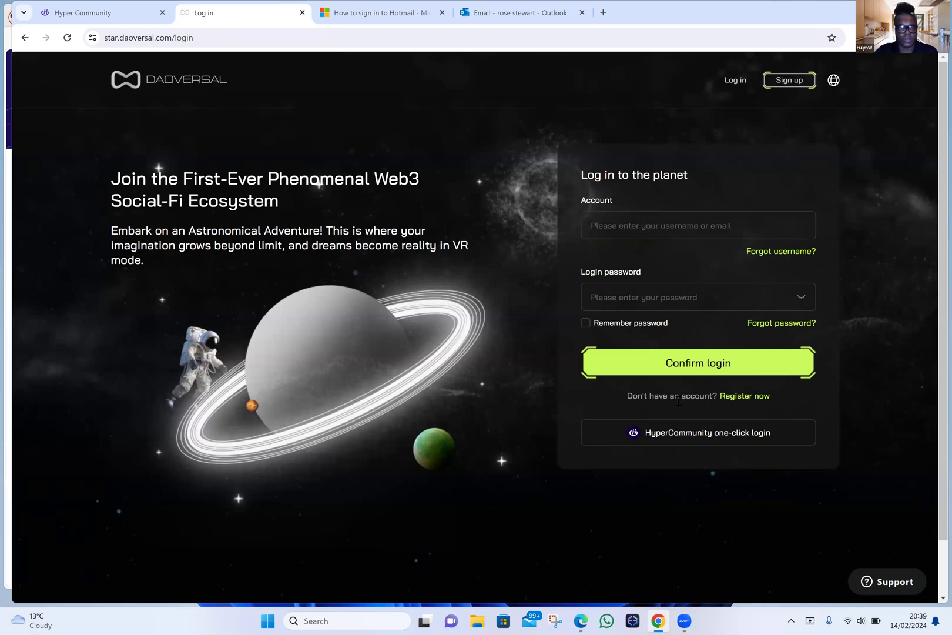
click(687, 436)
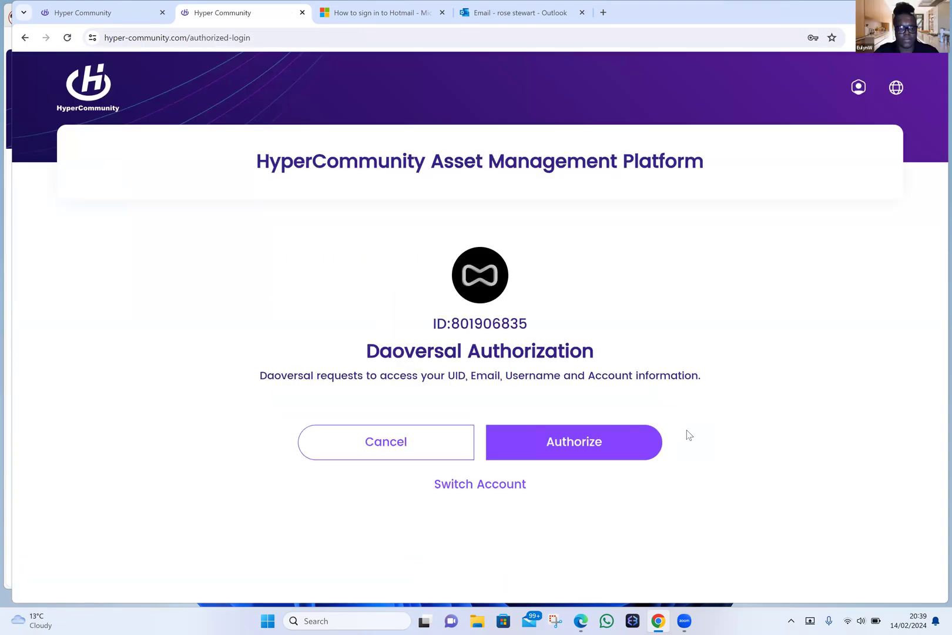
Approve sharing UID, email, username and account information with Daoversal
click(571, 444)
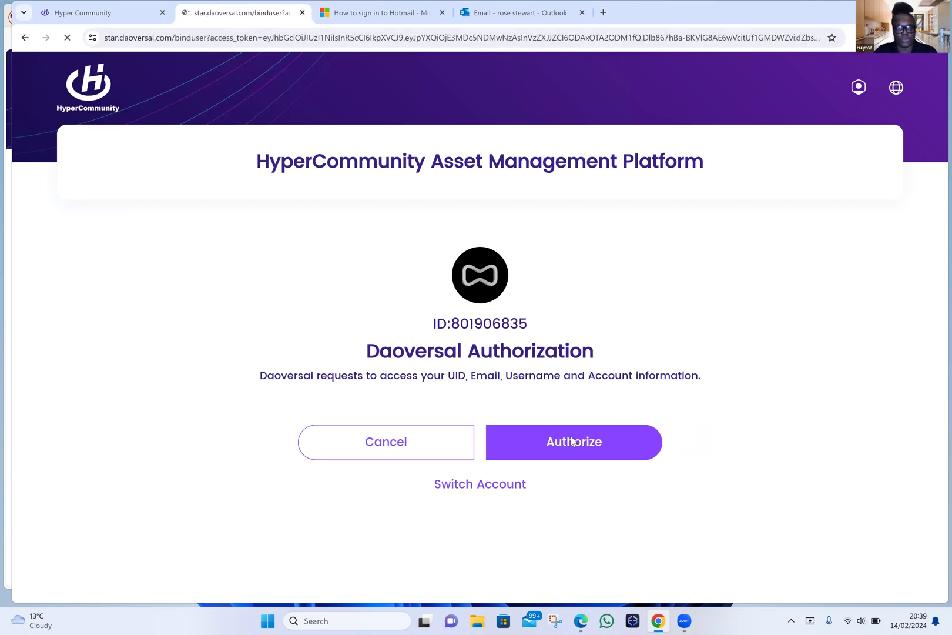
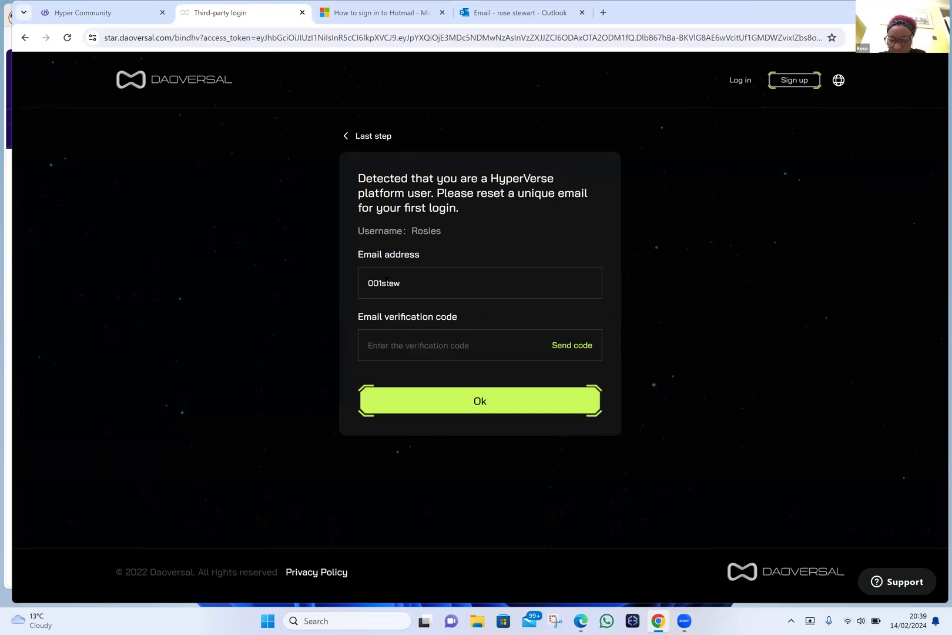
Enter the new Gmail address and request the email verification code, then request it again
text(s@gma)
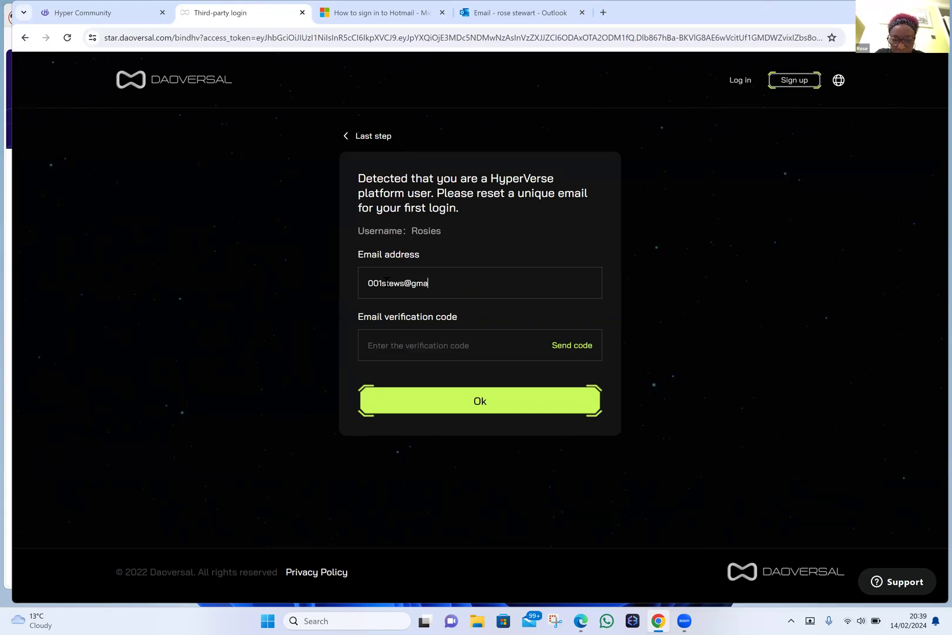
text(il.com)
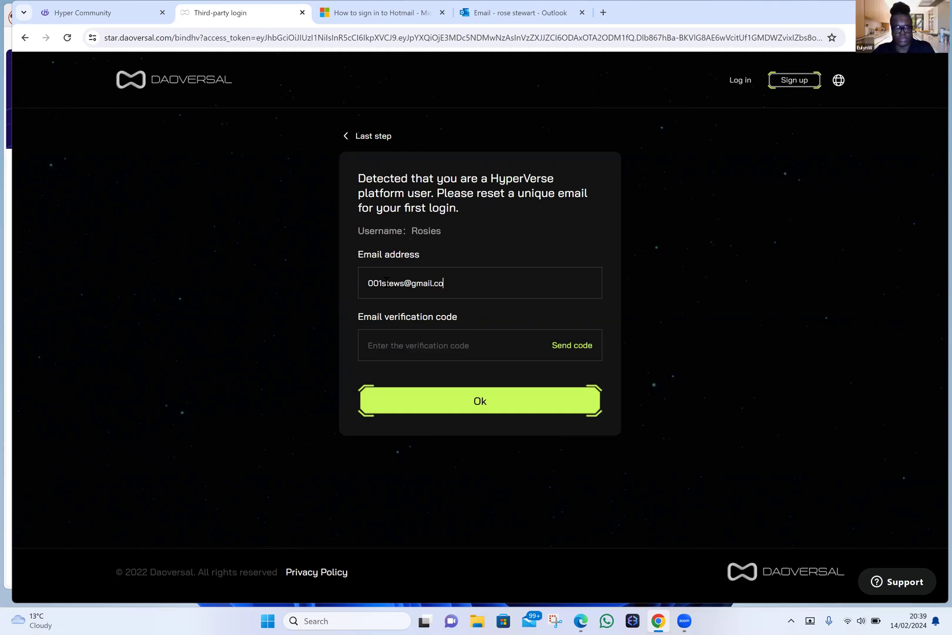
click(572, 346)
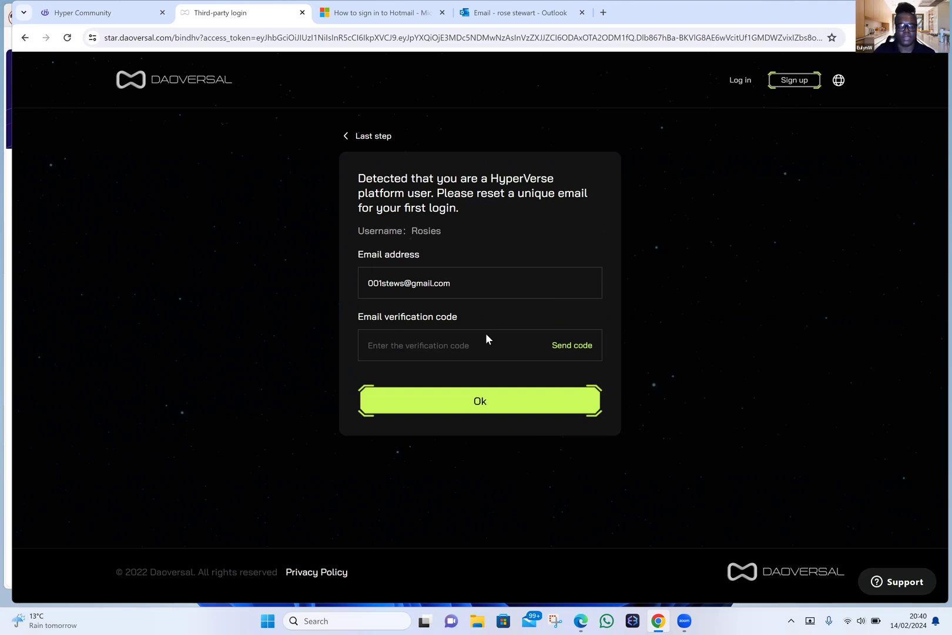
click(565, 347)
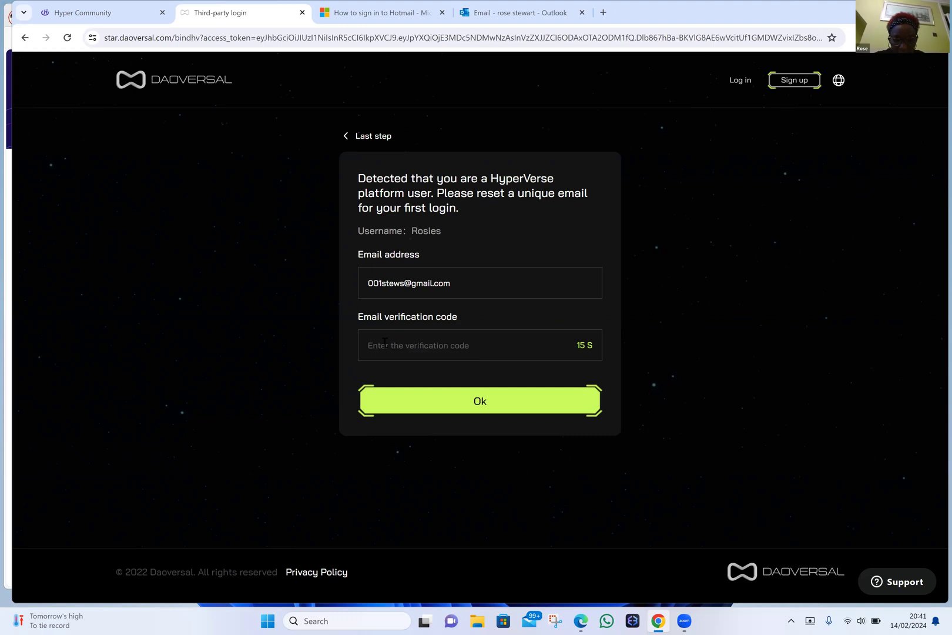
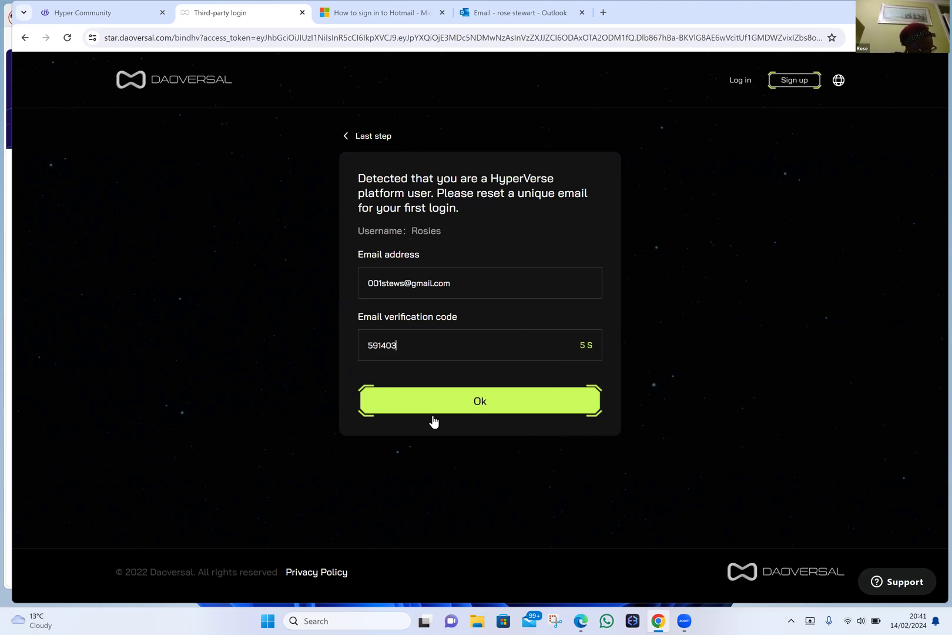
Submit the new email and code with Ok, then browse the M1 Galaxy (600) planet map
click(474, 405)
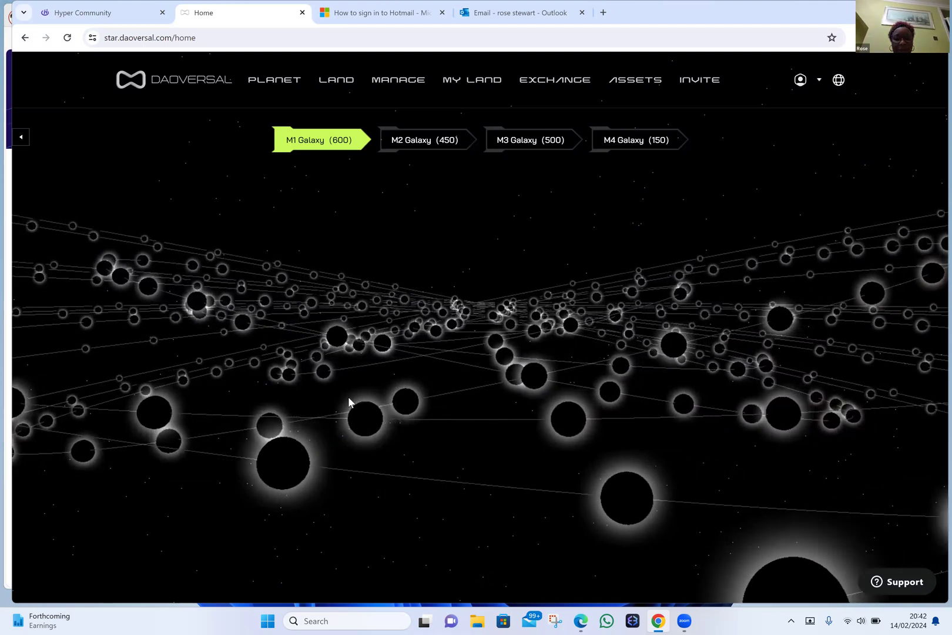
mouse_move(400, 406)
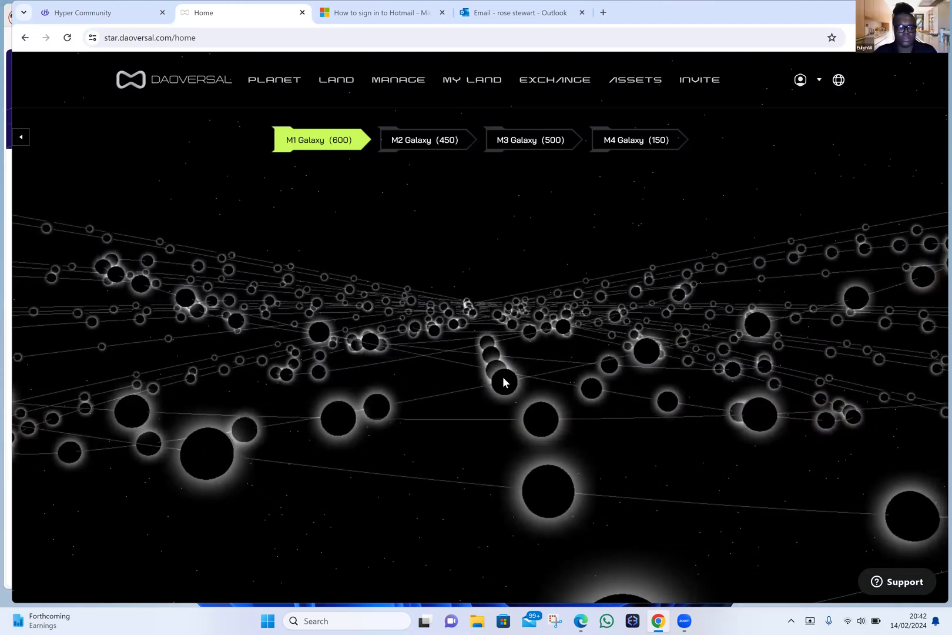
mouse_move(504, 382)
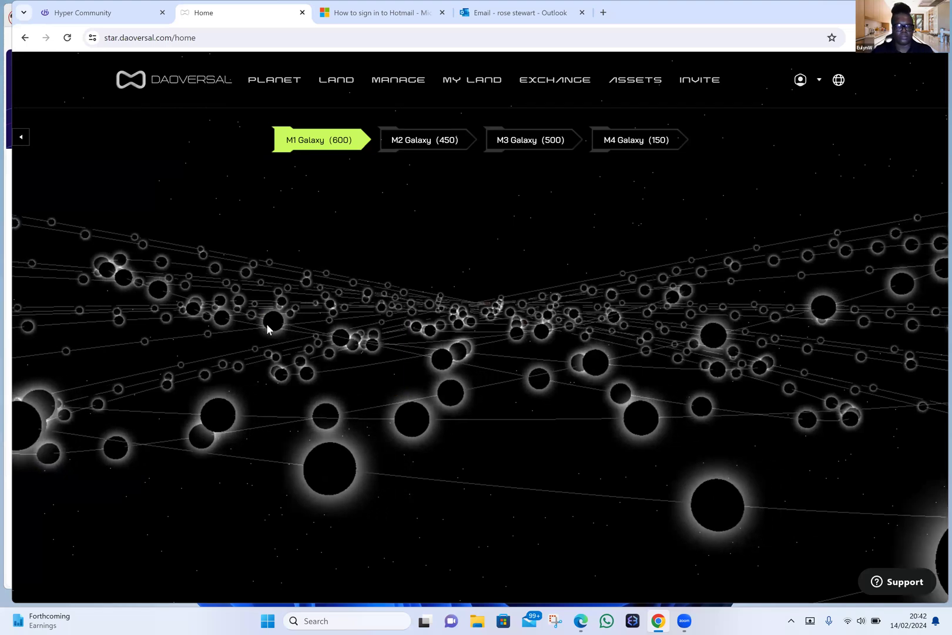
mouse_move(165, 305)
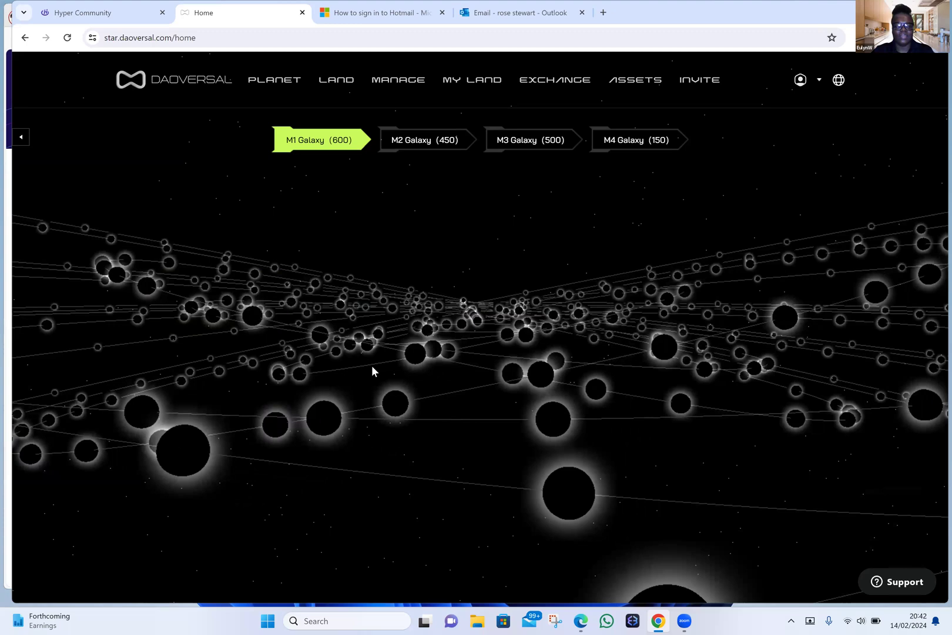
mouse_move(412, 366)
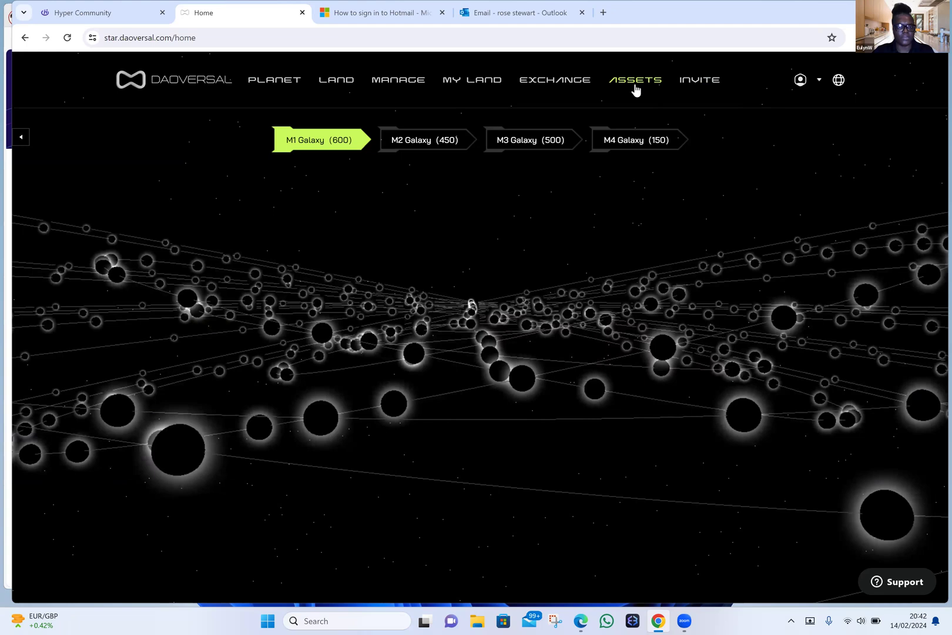
From ASSETS, open the HPT deposit page and copy its CRC20 deposit address
click(635, 90)
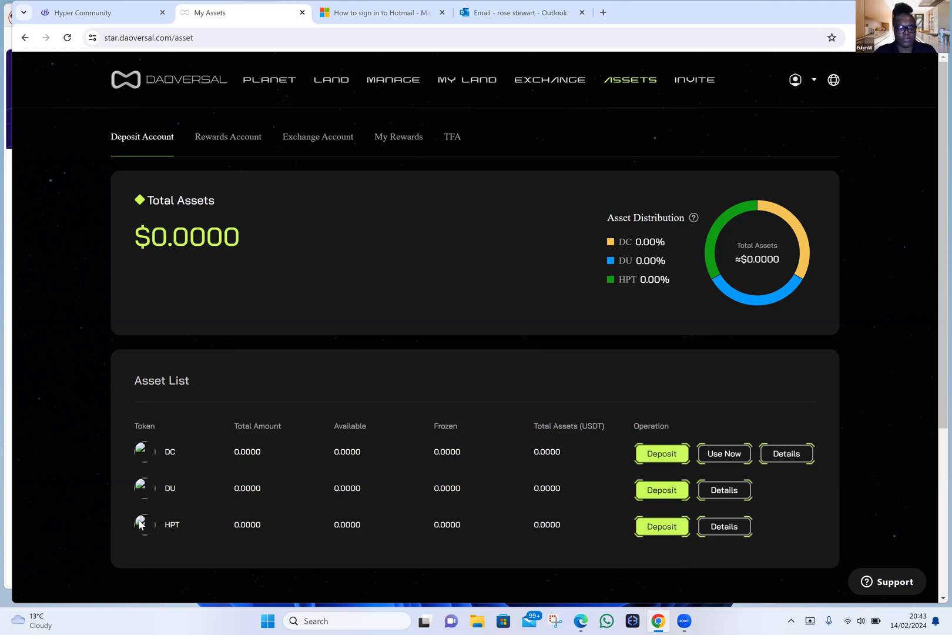
click(660, 528)
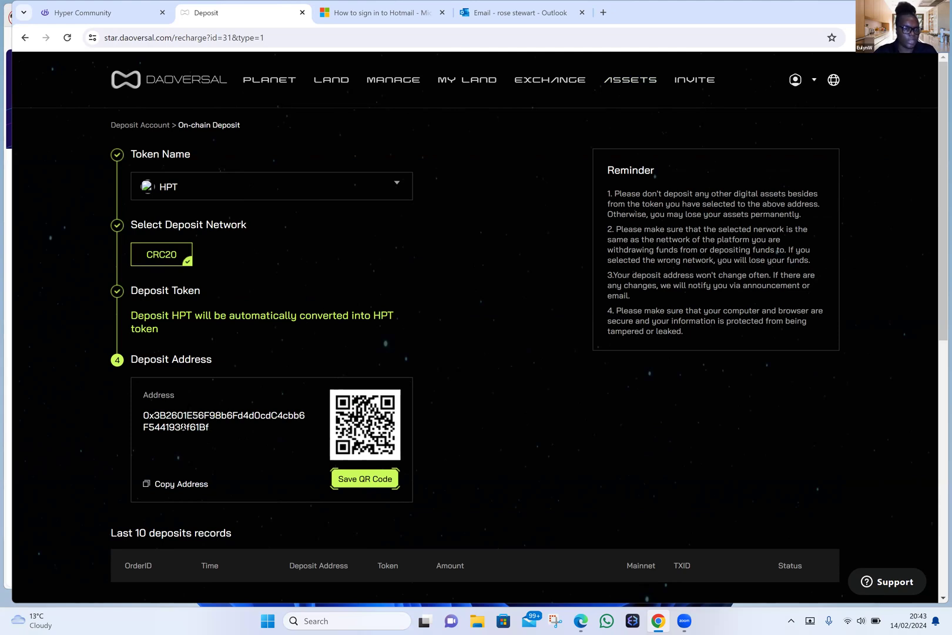
click(146, 485)
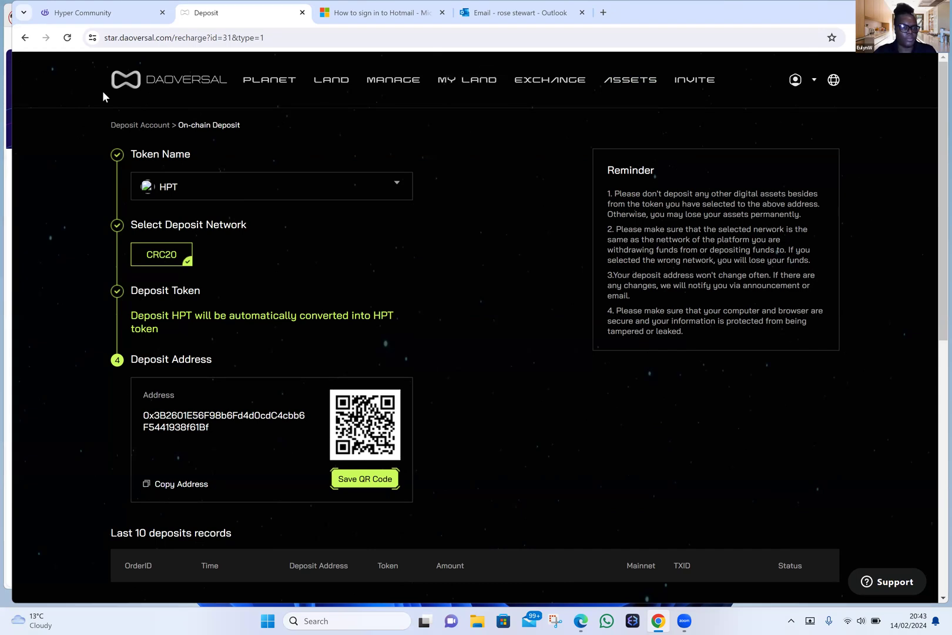
click(99, 15)
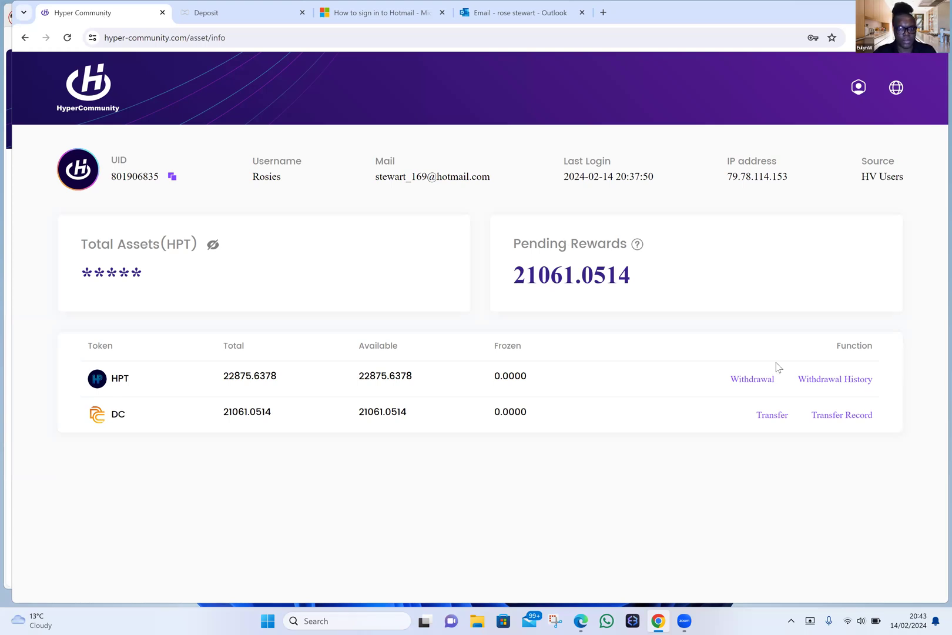
Start an HPT withdrawal in Hyper Community and begin the required Google Authenticator setup
click(750, 381)
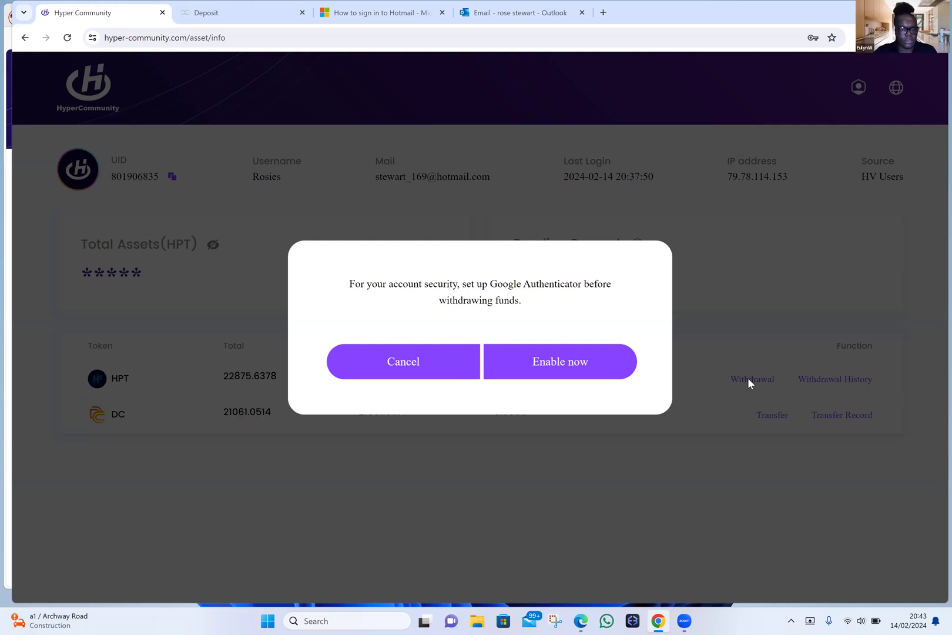
click(560, 361)
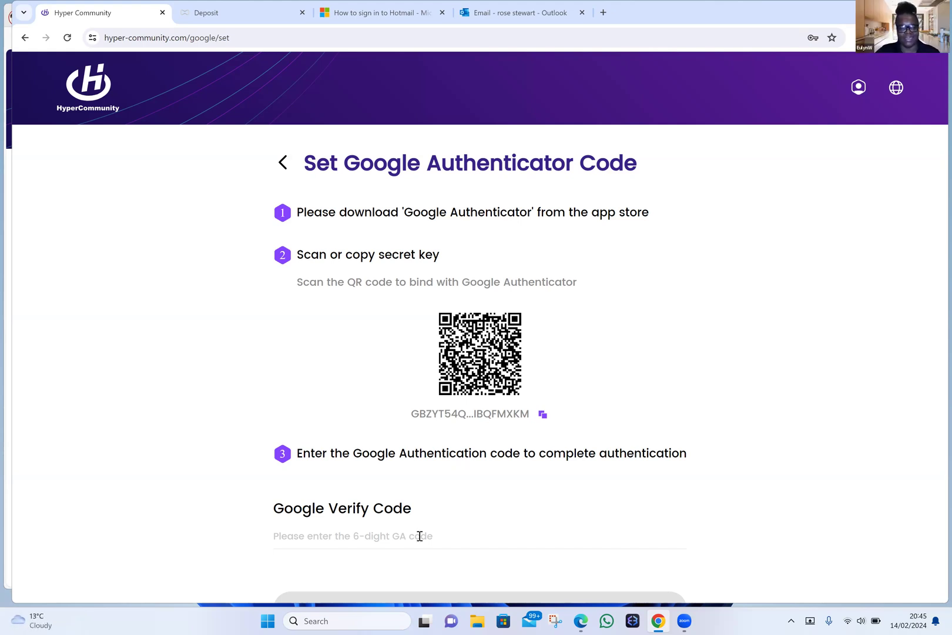
On the Set Google Authenticator Code page, select the Google Verify Code field
click(340, 541)
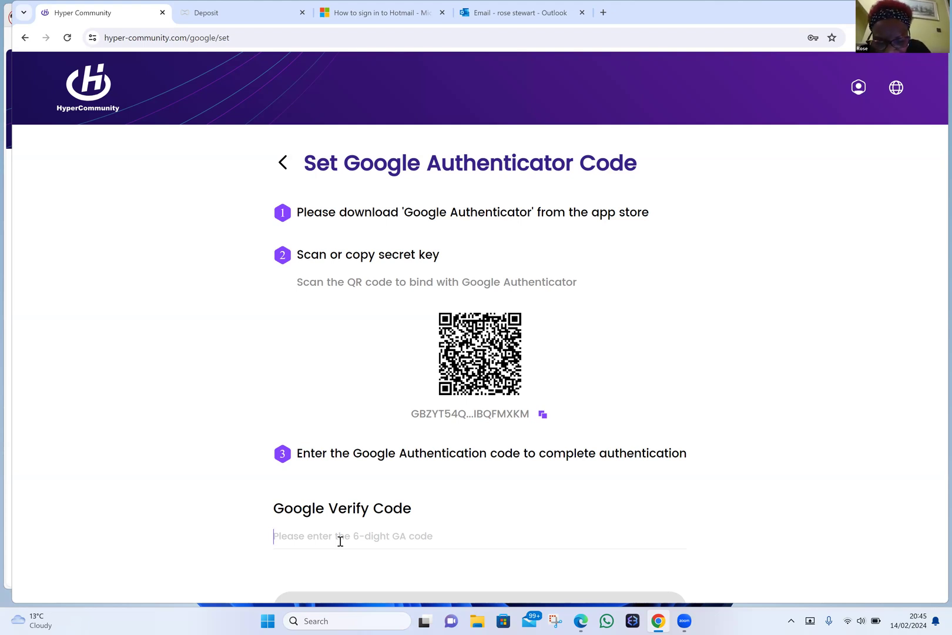
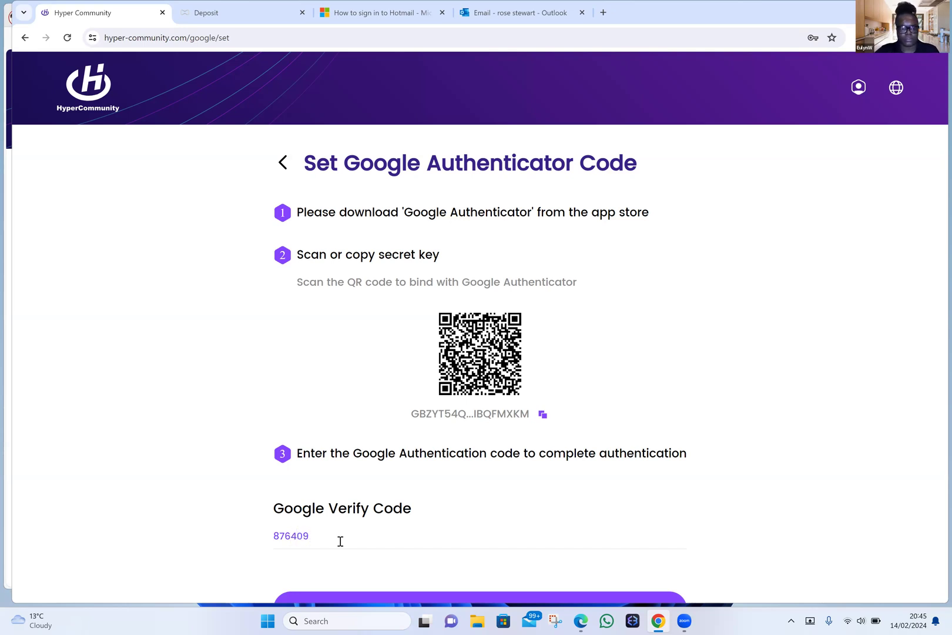
Enter the 6-digit Google Authenticator code and confirm the authenticator binding
scroll(340, 540, down, 3)
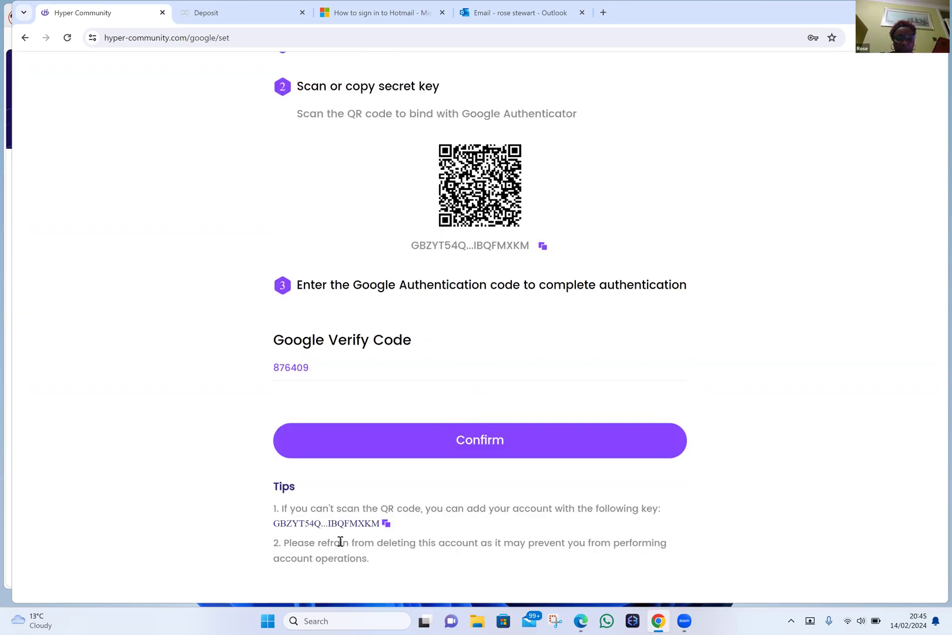
click(471, 439)
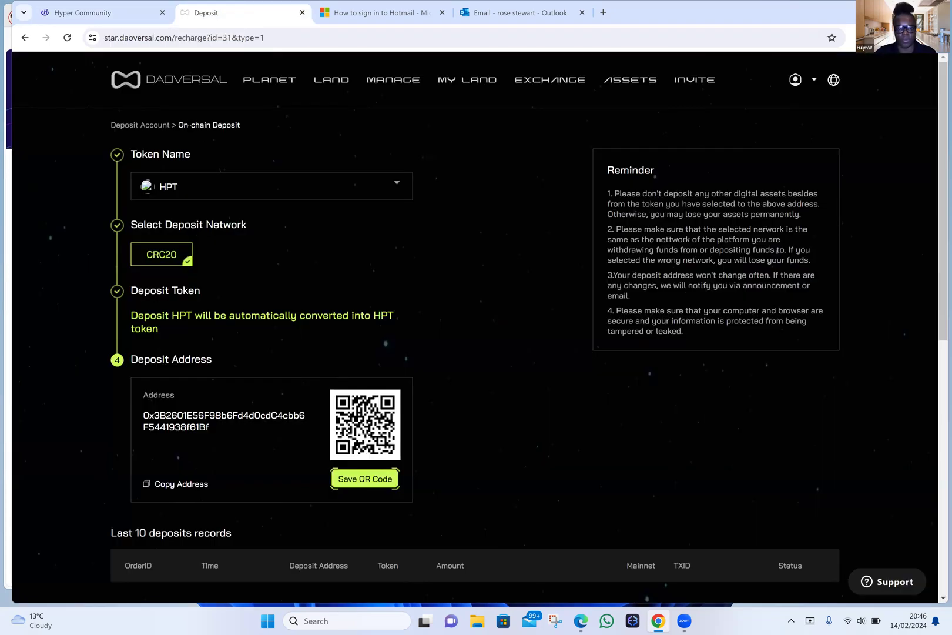
Copy Daoversal's HPT CRC20 deposit address again and return to Hyper Community
click(145, 484)
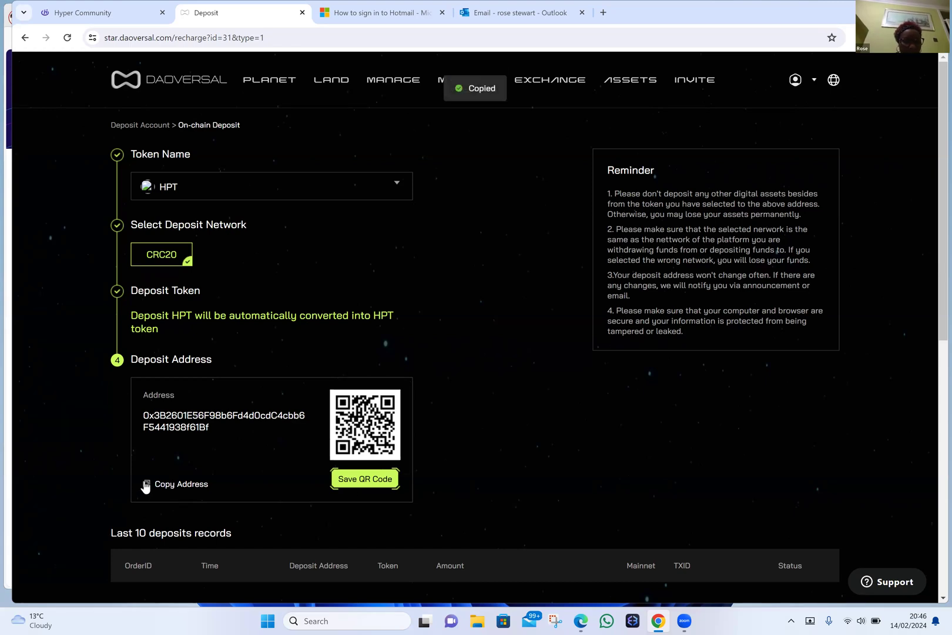
click(100, 13)
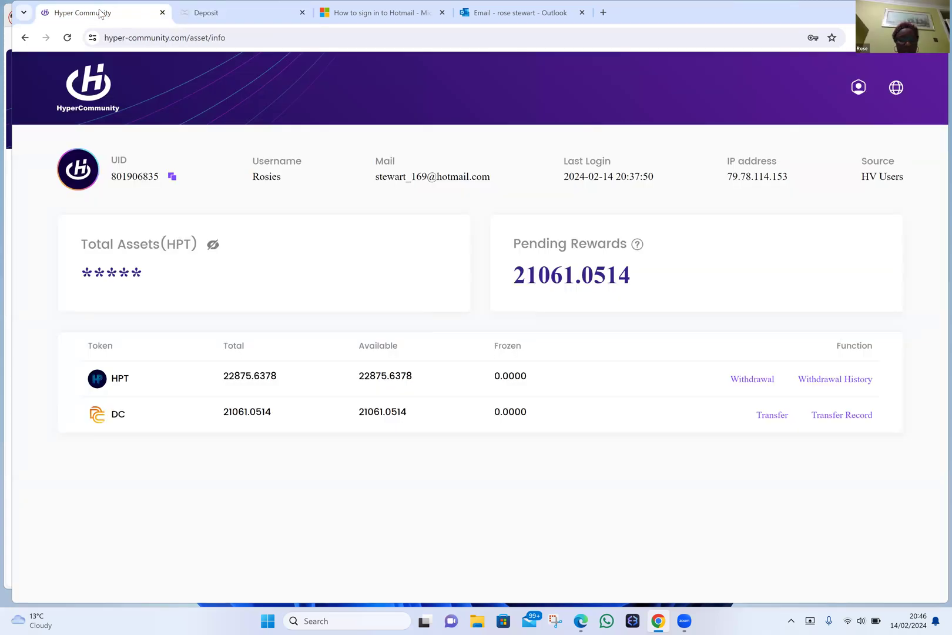
Paste the Daoversal deposit address into the HPT withdrawal Address field and check it against Daoversal
click(743, 377)
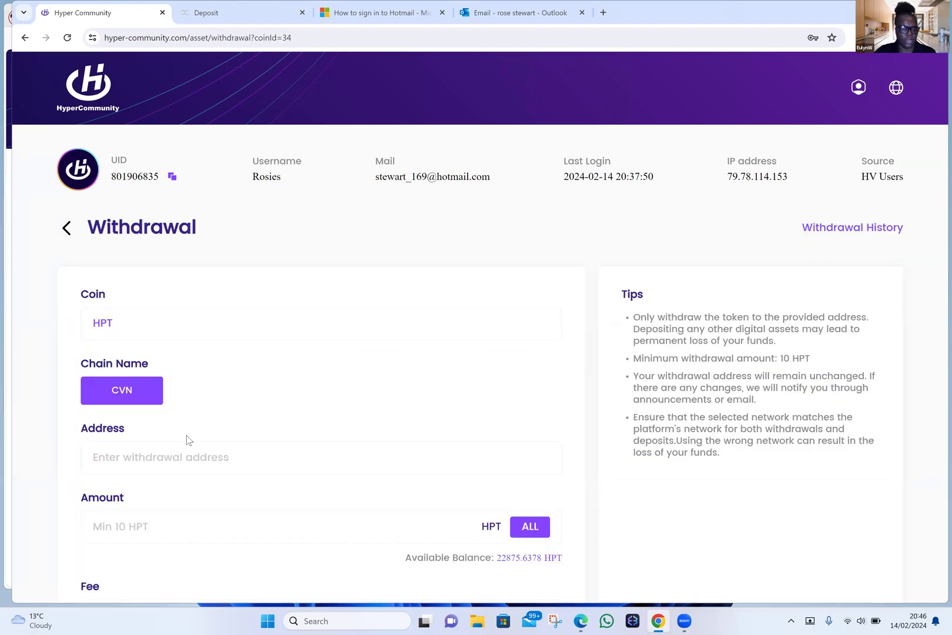
right_click(124, 456)
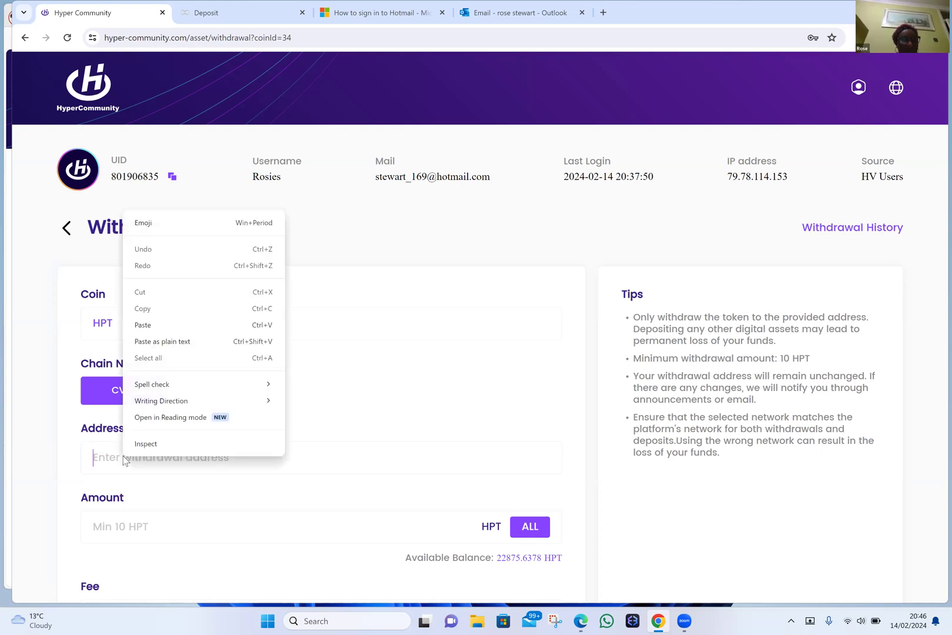
click(141, 325)
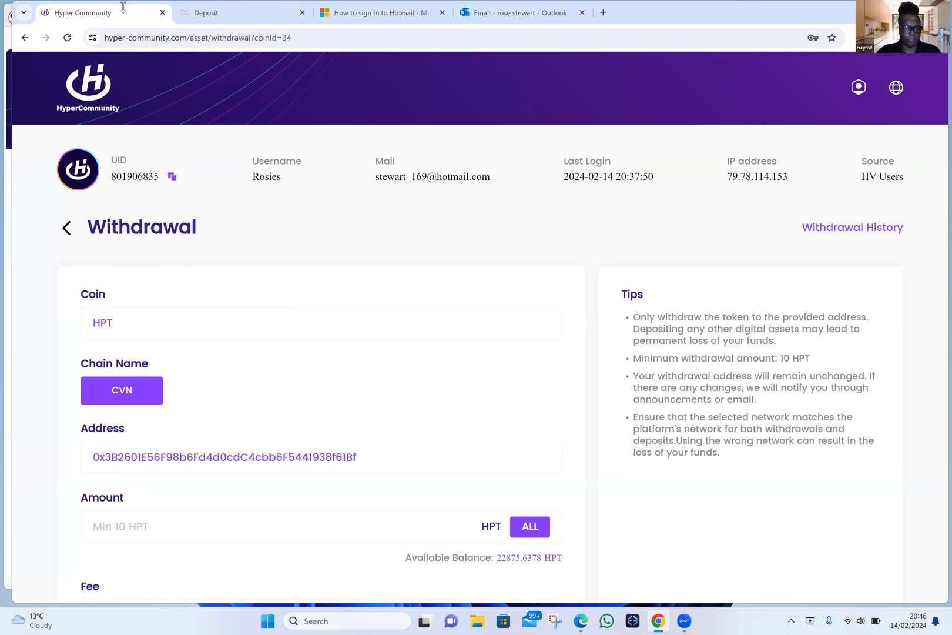
click(224, 16)
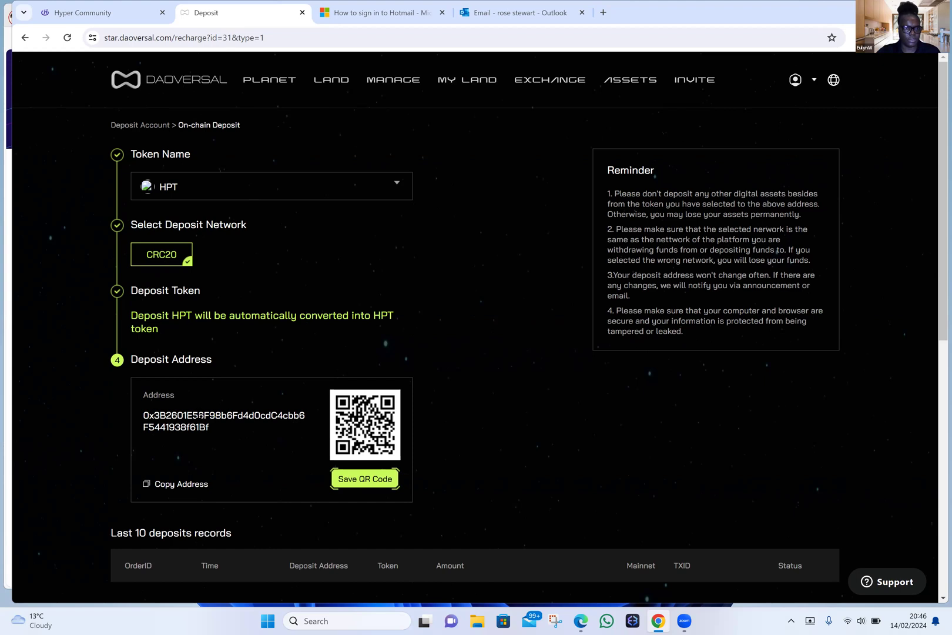
click(115, 13)
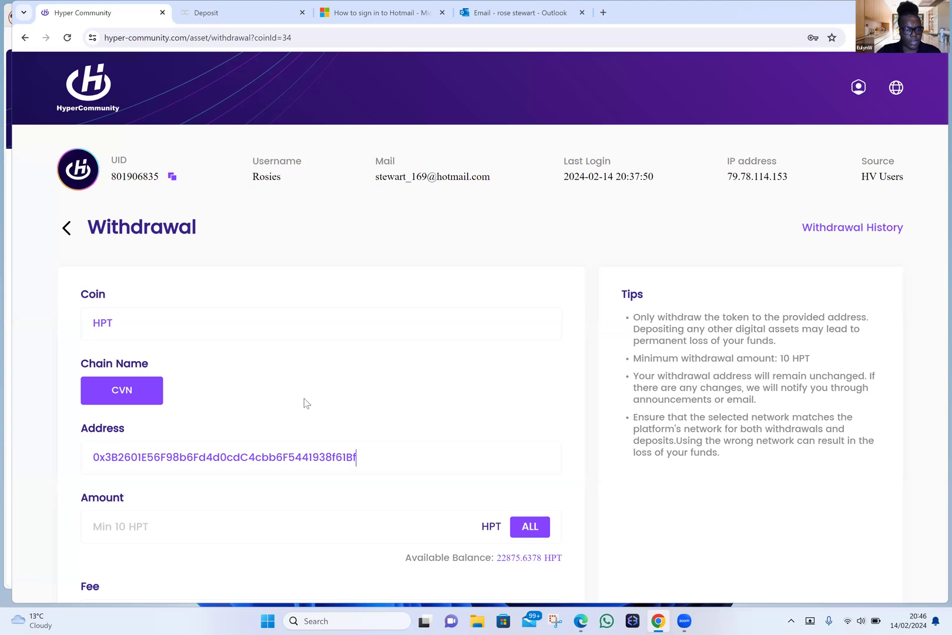
scroll(305, 402, down, 3)
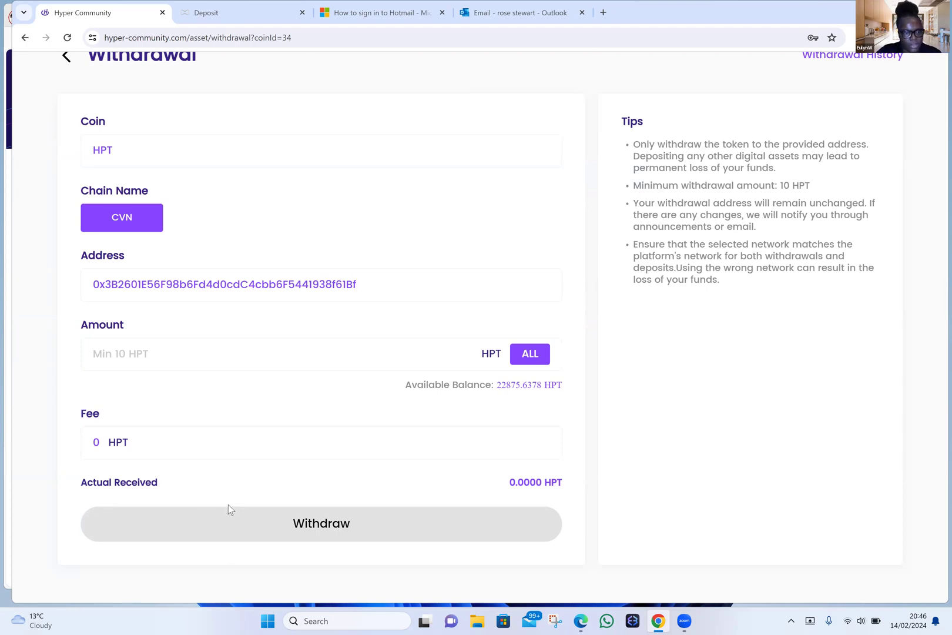
click(103, 349)
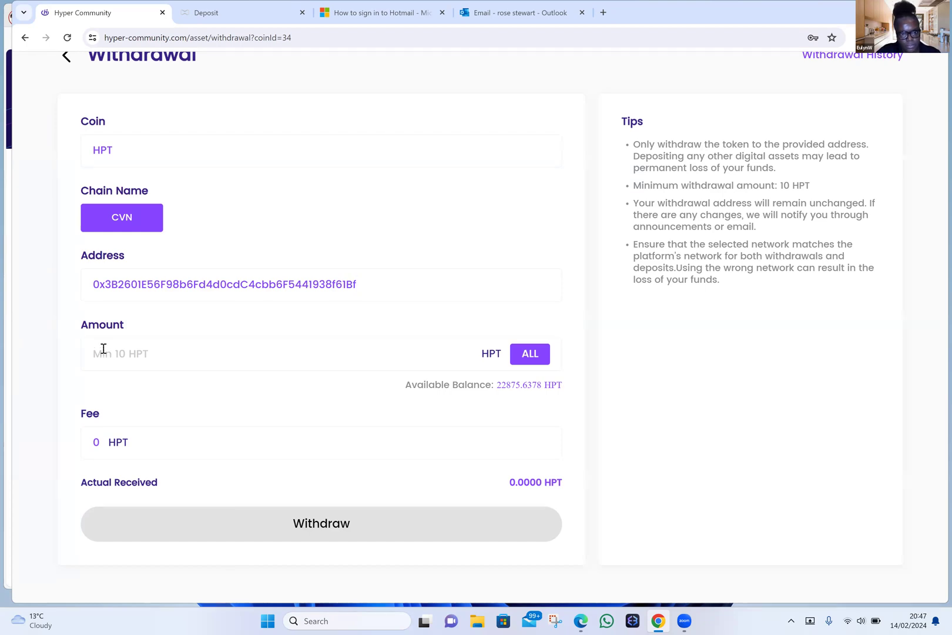
Withdraw 22865.6378 HPT, bringing up the Safety Verification dialog for the Google code
text(22)
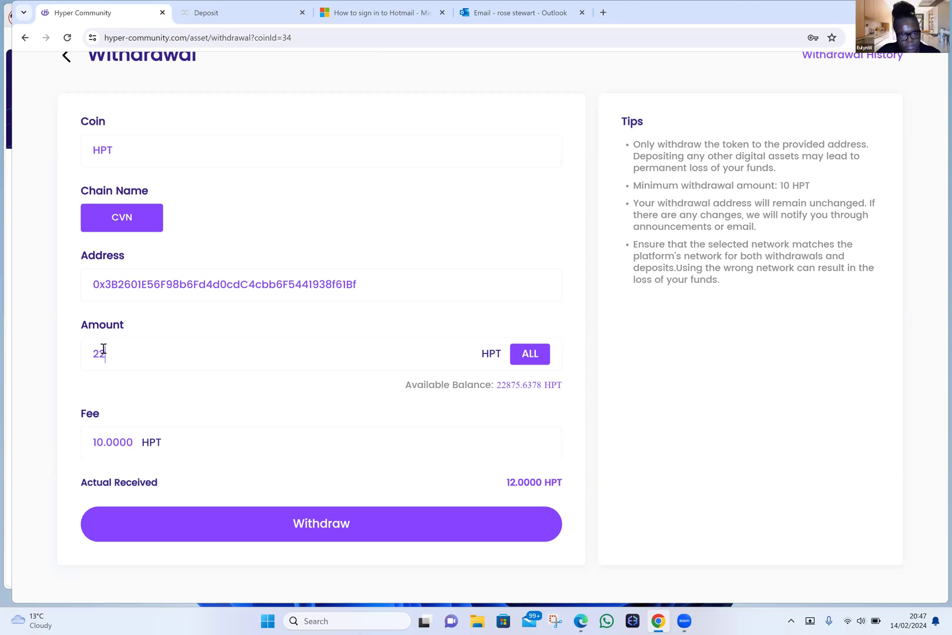
text(865)
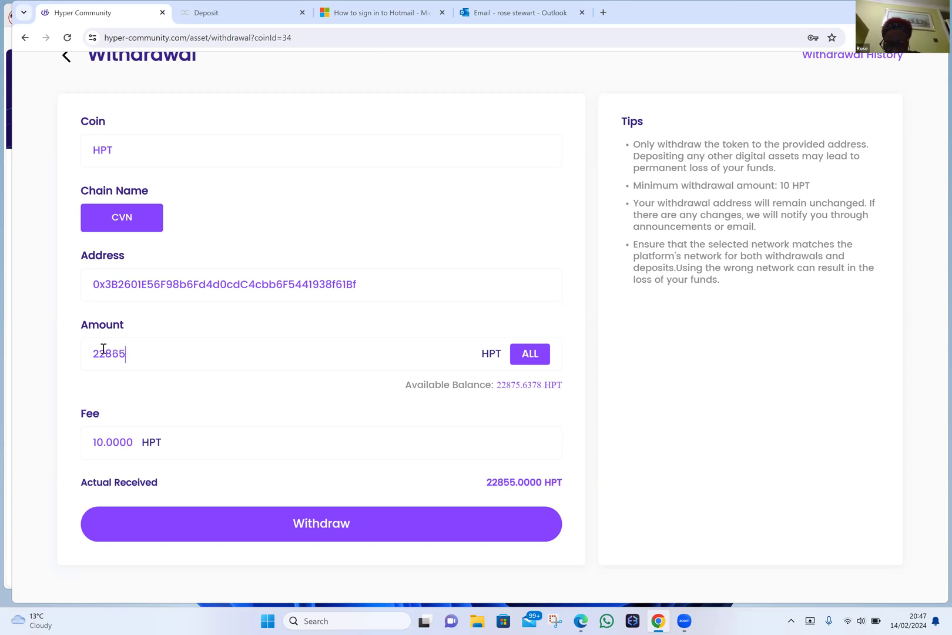
text(.)
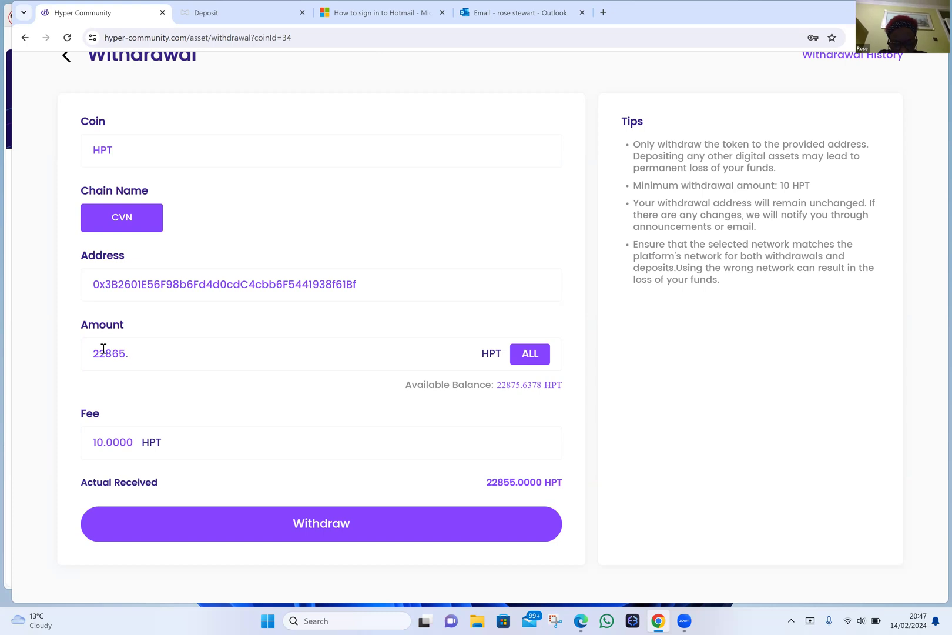
text(6378)
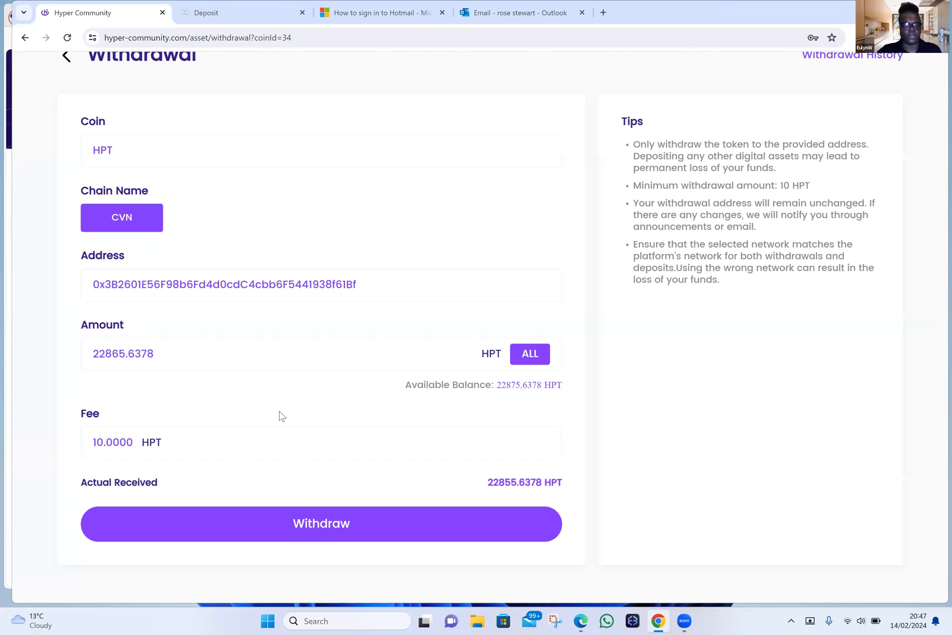
click(315, 523)
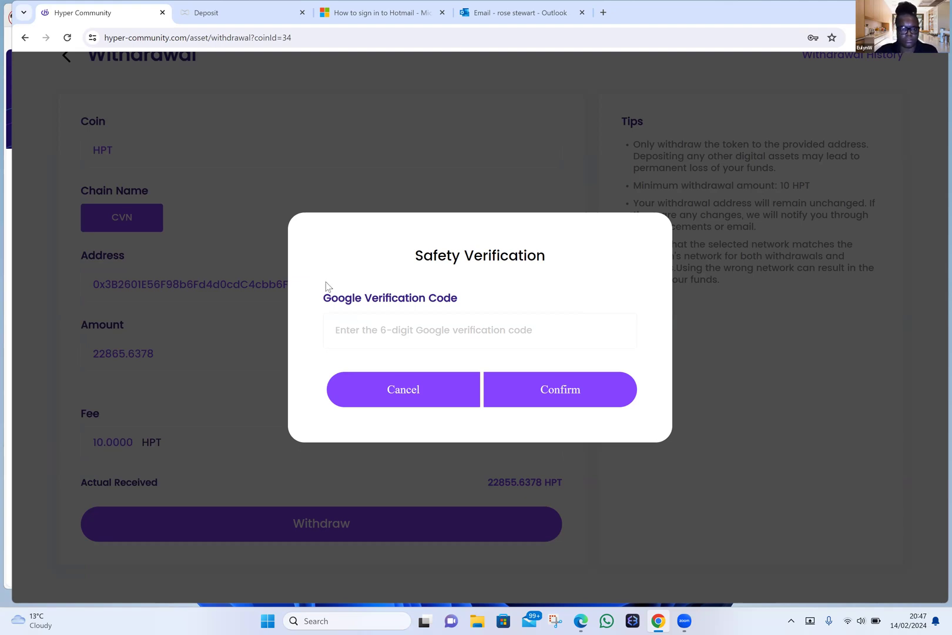
Enter the Google verification code and confirm the HPT withdrawal, leaving 0.0000 HPT available
click(351, 325)
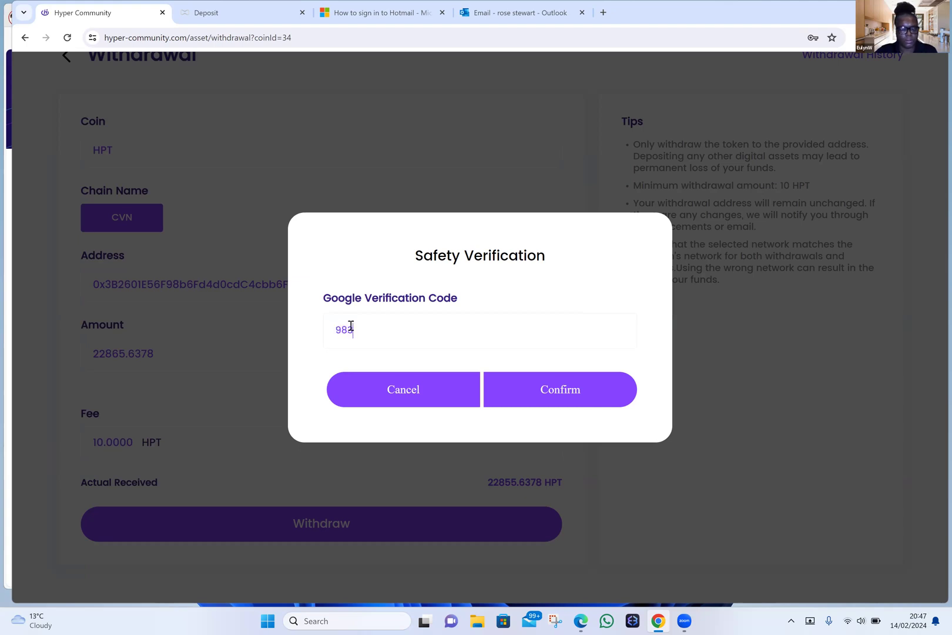
click(543, 392)
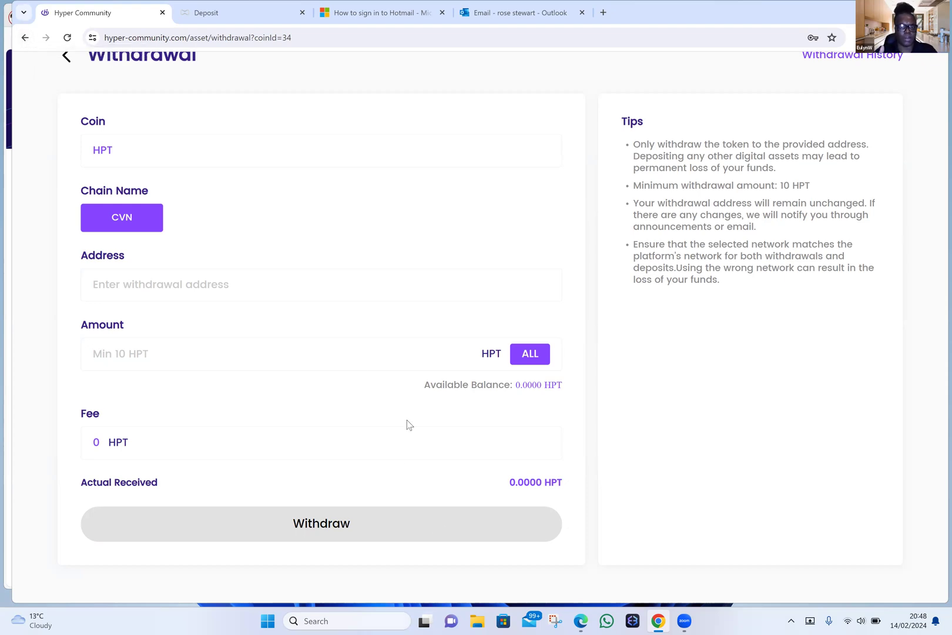
Check the Hyper Community asset overview shows HPT at 0.0000, then open Daoversal's My Assets page
scroll(312, 341, up, 3)
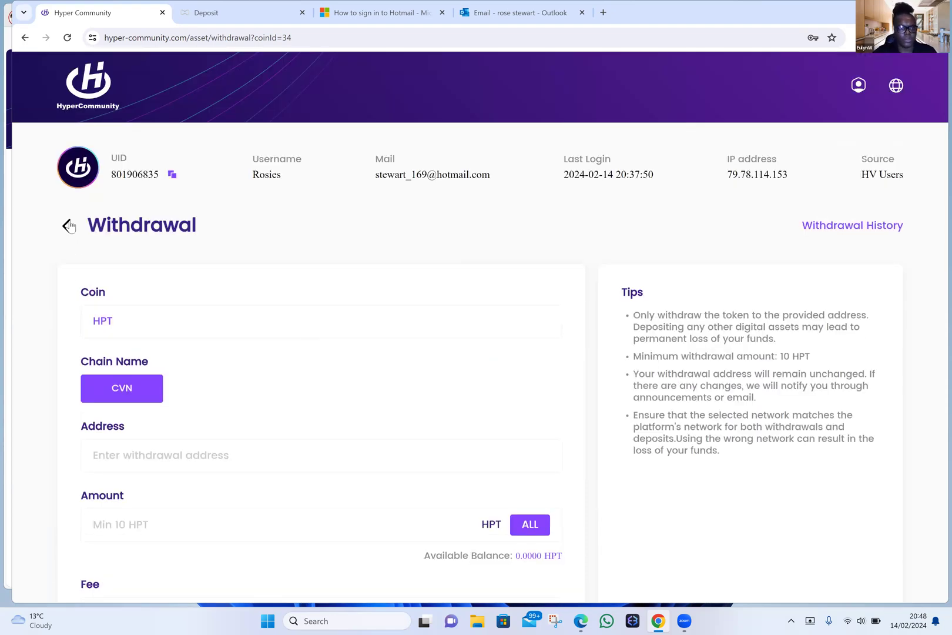
click(66, 227)
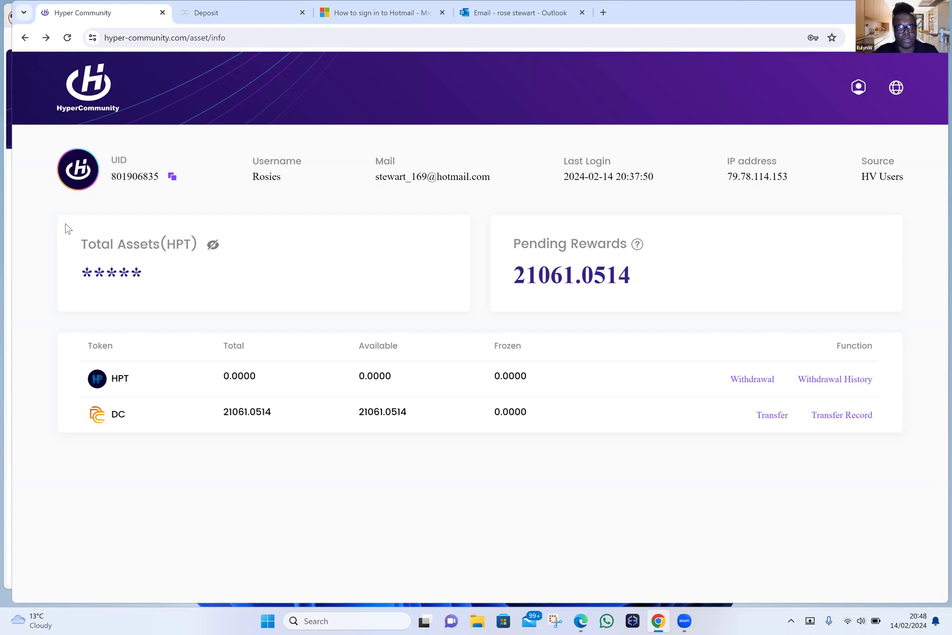
click(225, 13)
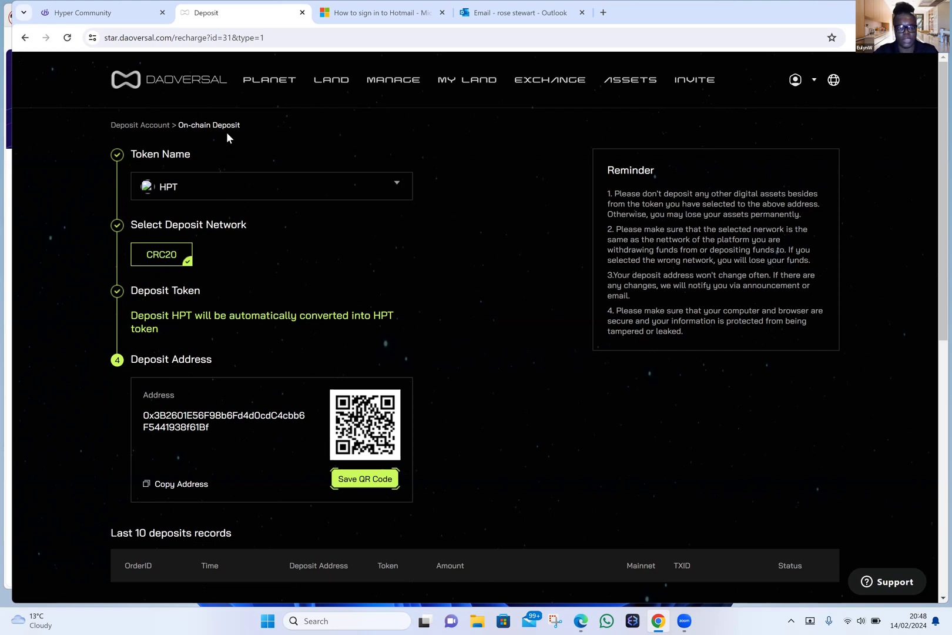
click(622, 84)
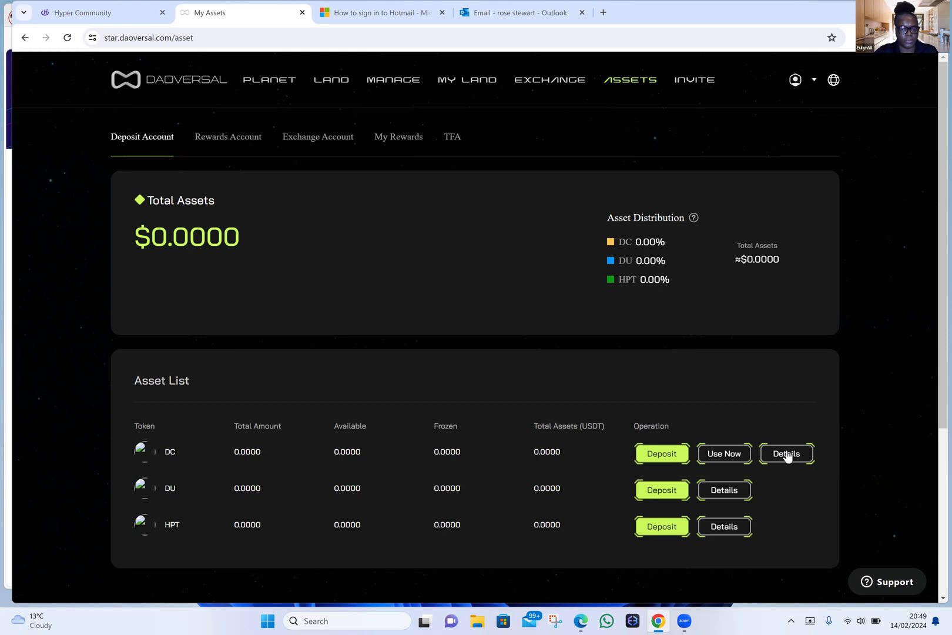
Copy Daoversal's DC receiving UID and open Hyper Community's DC transfer form for 21061.05144 DC
click(654, 454)
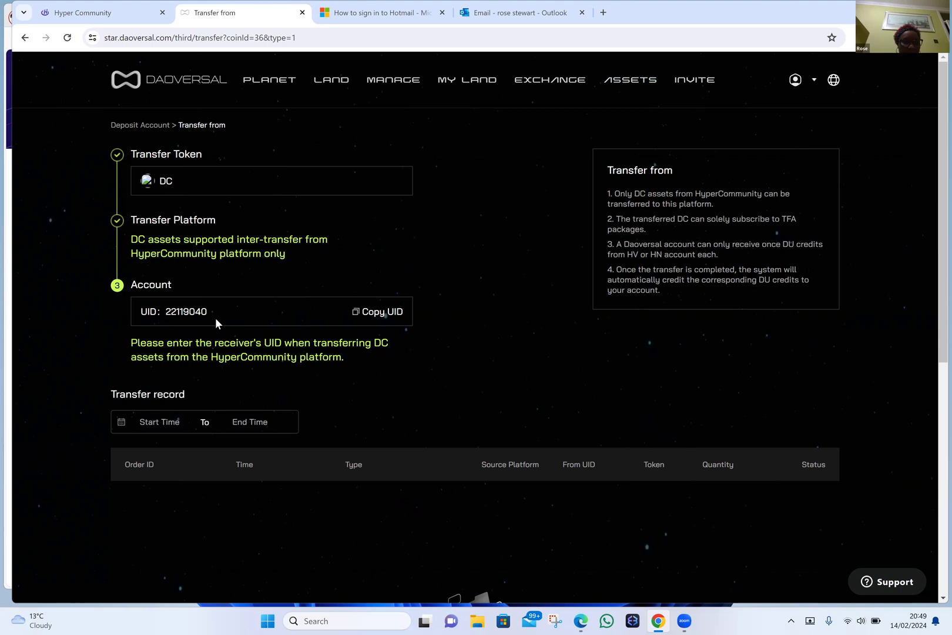
click(355, 313)
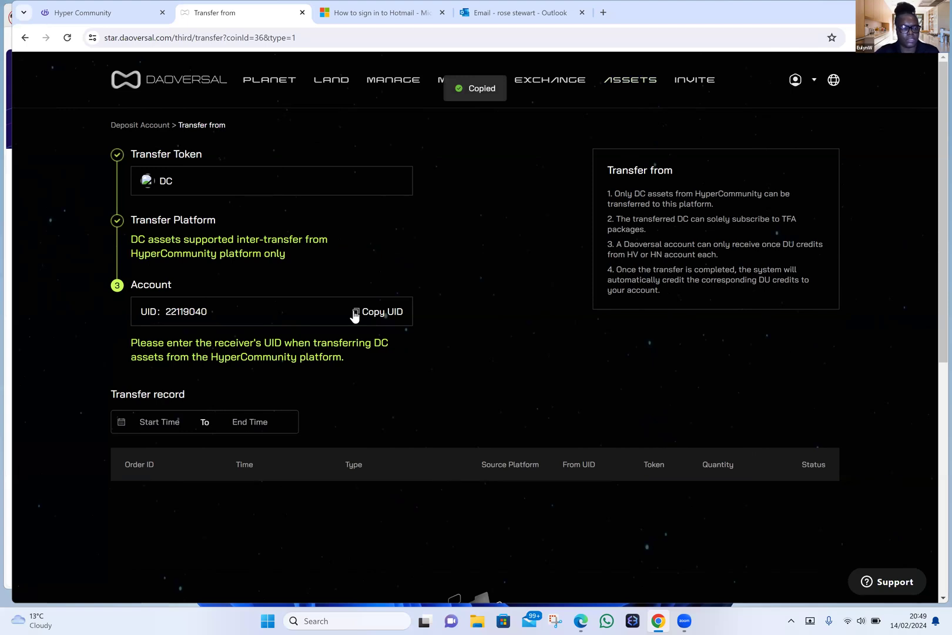
click(123, 19)
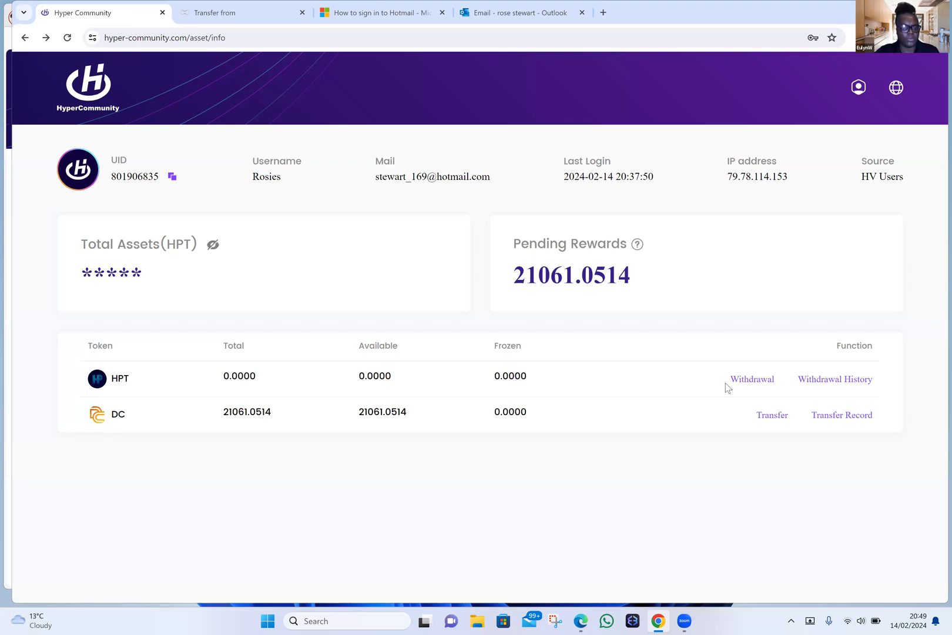
click(767, 416)
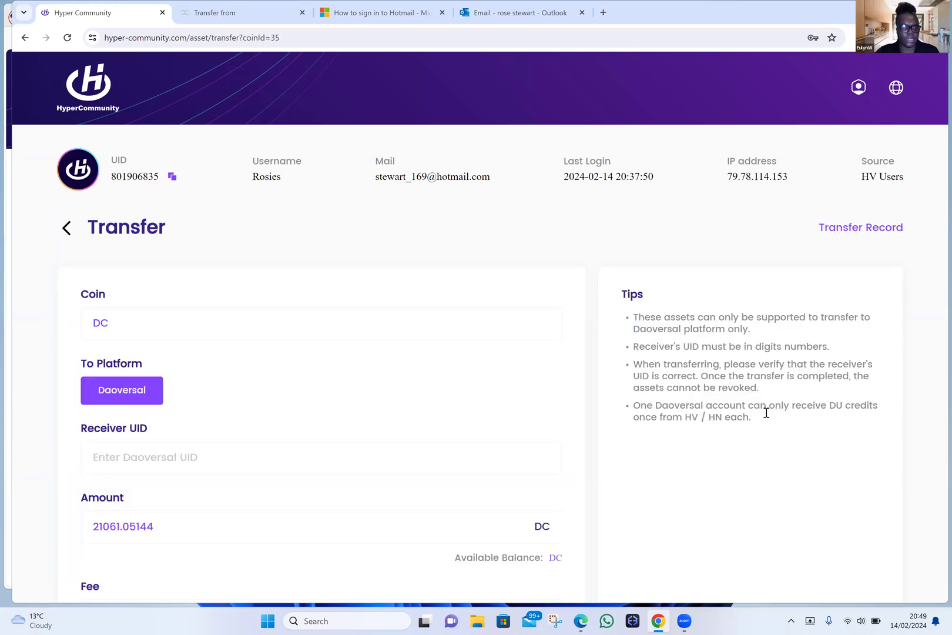
Paste the Daoversal UID as the DC transfer receiver and submit it for Safety Verification
scroll(767, 412, down, 1)
scroll(767, 413, down, 2)
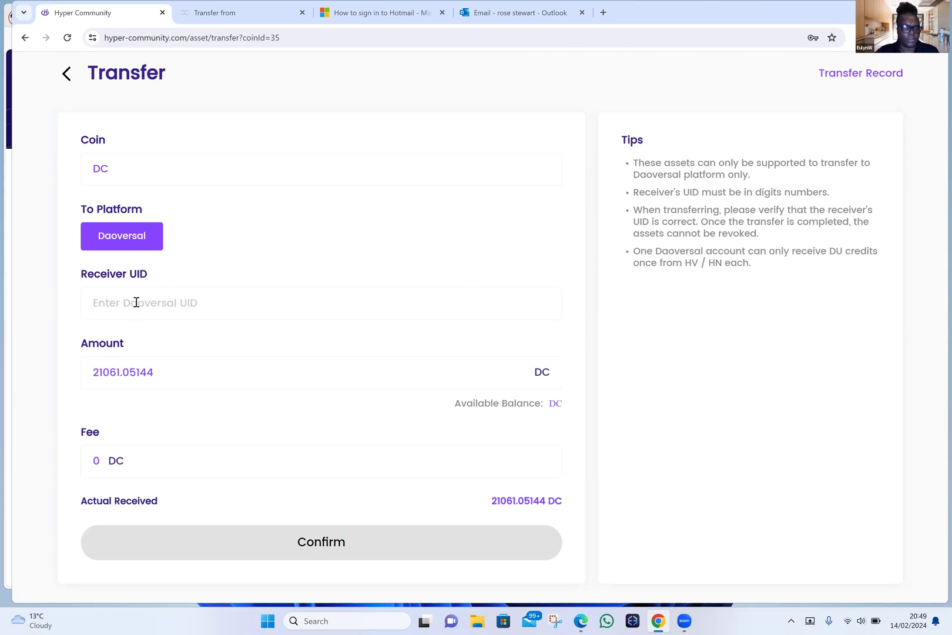
key(ctrl+v)
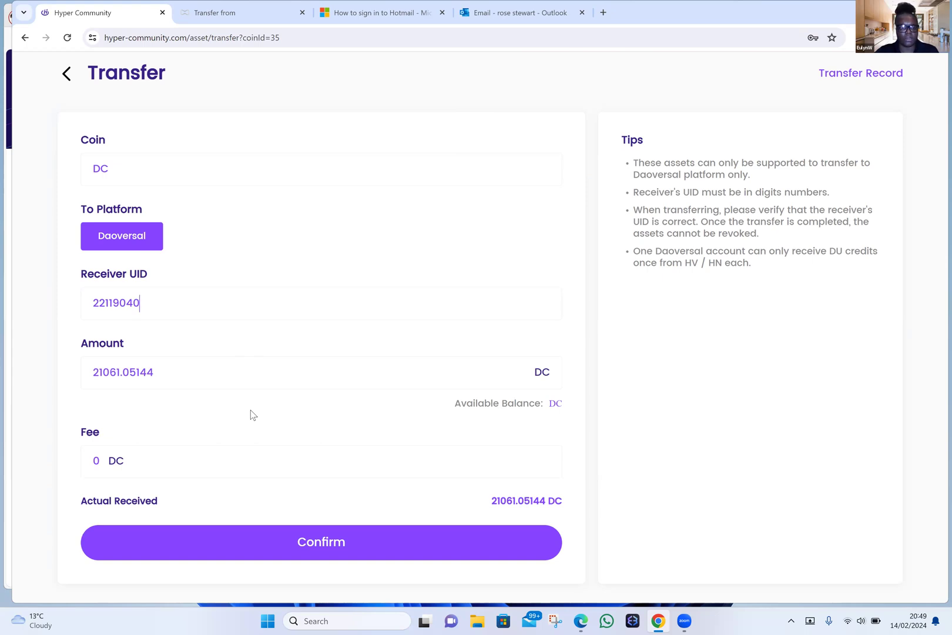
click(318, 542)
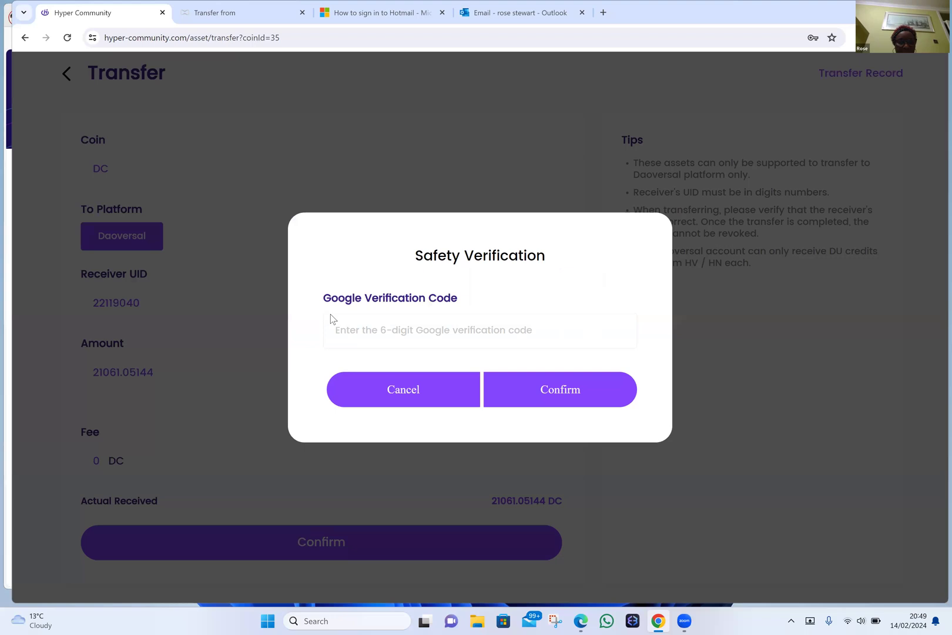
click(344, 329)
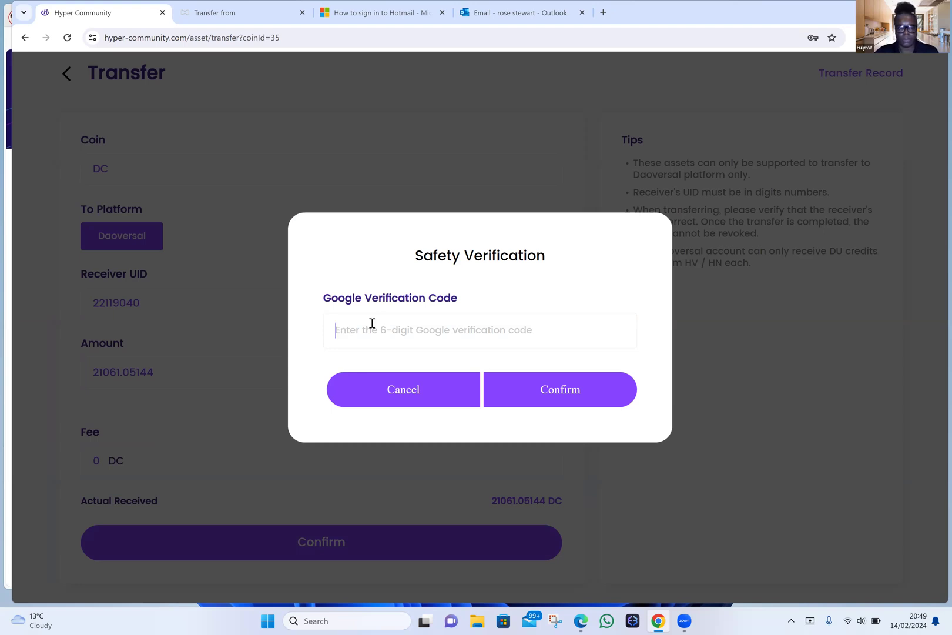
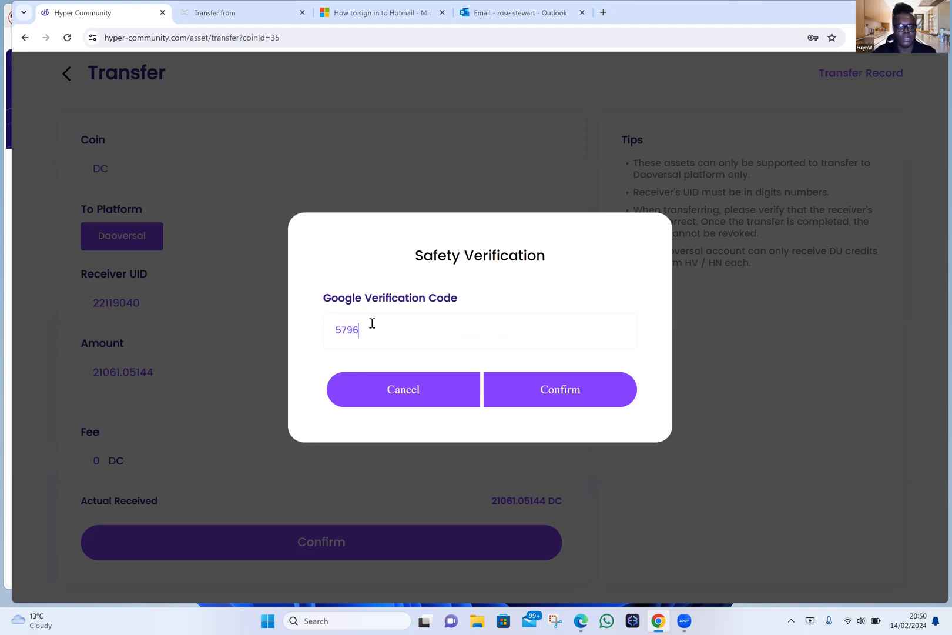
Enter the Google verification code to complete the DC transfer, leaving DC at 0.0000
click(554, 392)
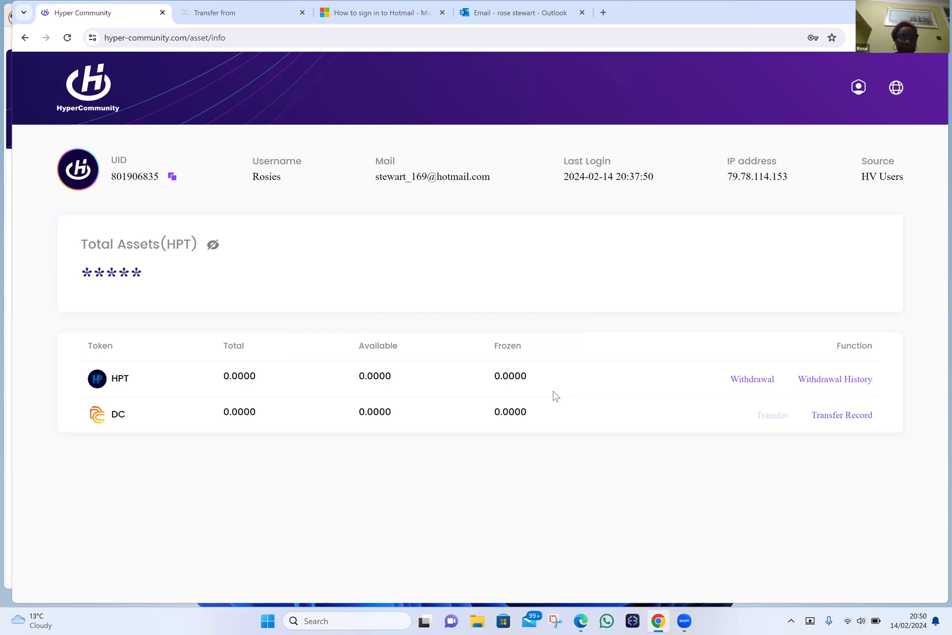
Review Daoversal's deposit account showing the 21061.0514 DC received
click(236, 12)
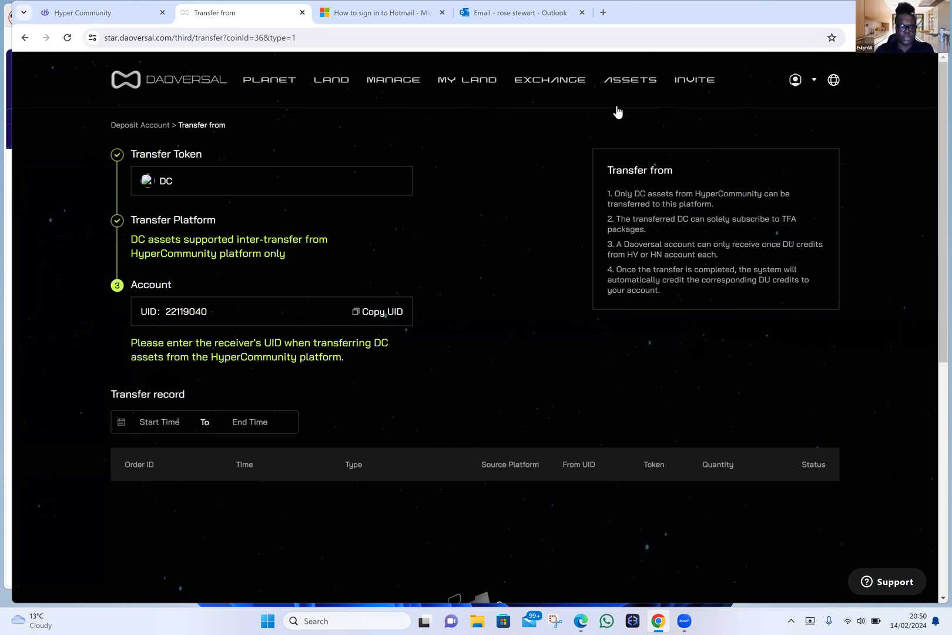
click(619, 88)
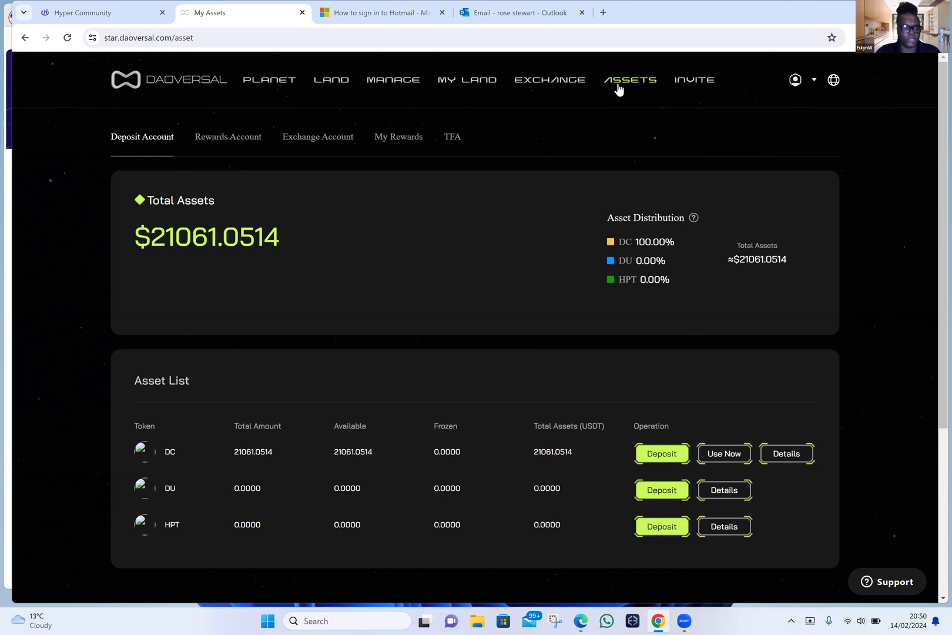
scroll(619, 89, down, 5)
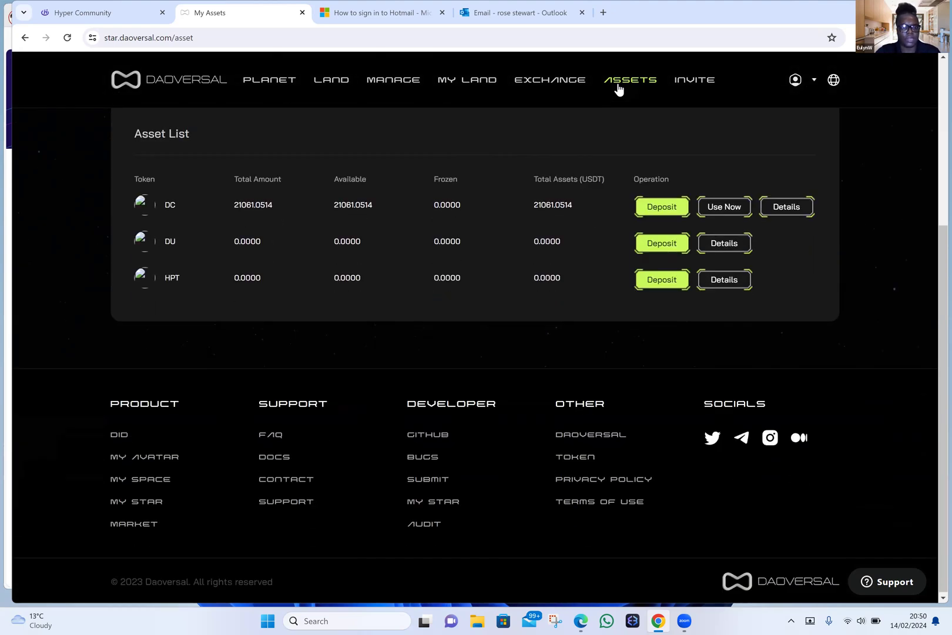
scroll(618, 90, up, 5)
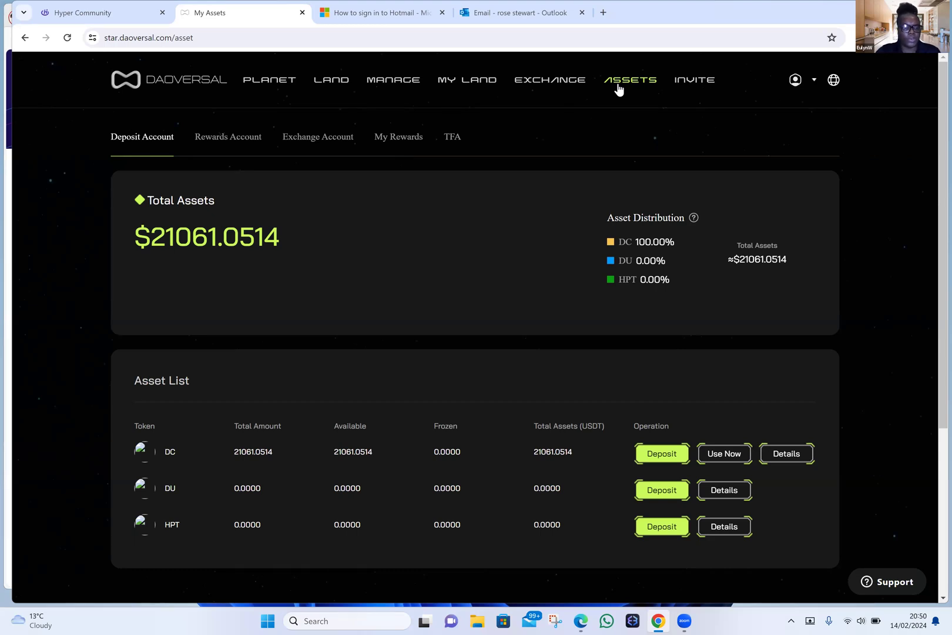
click(452, 142)
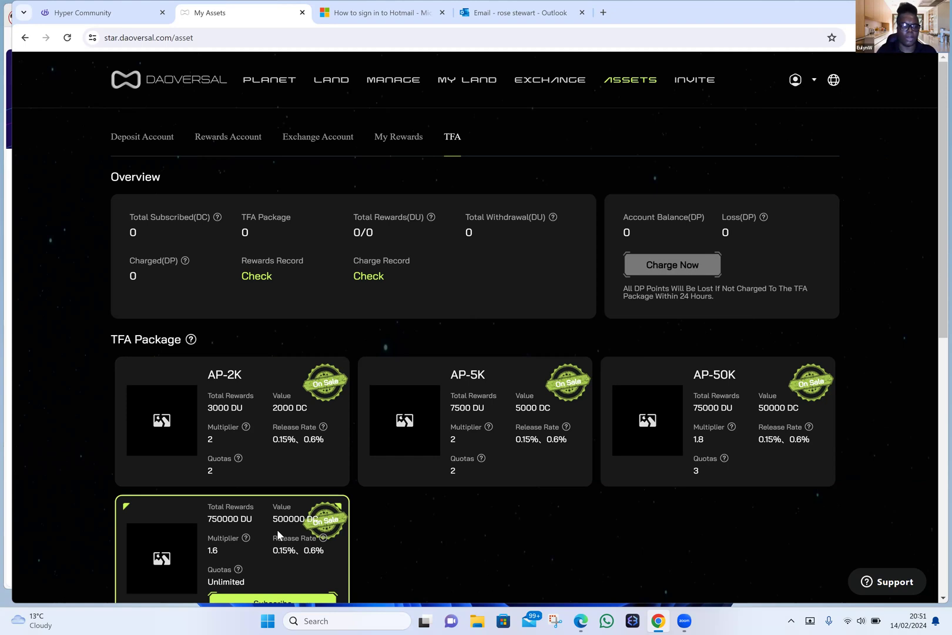
Scroll down to the TFA package cards, AP-2K to AP-500K, bringing AP-5K into view
scroll(277, 530, down, 1)
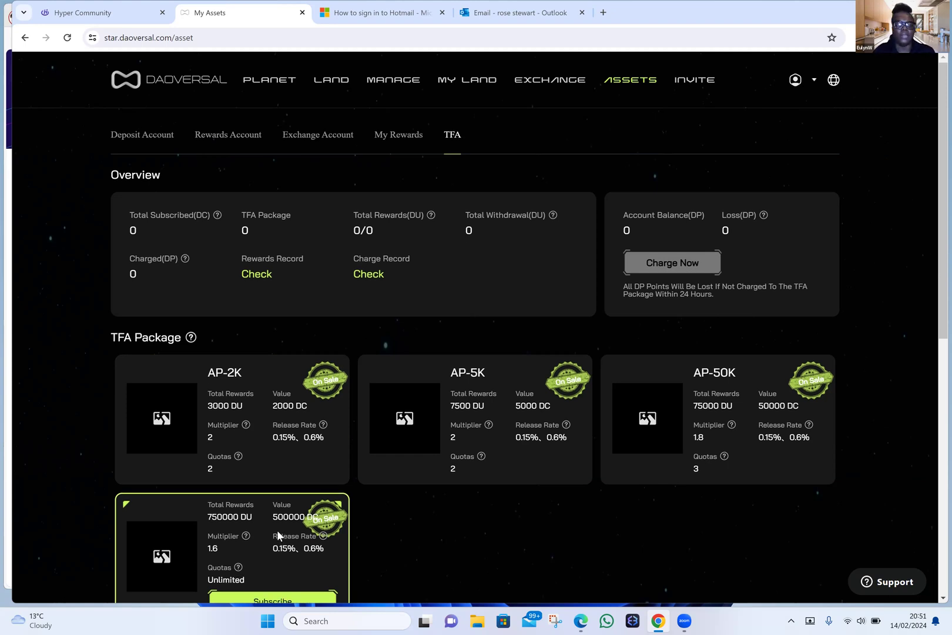
scroll(277, 530, down, 3)
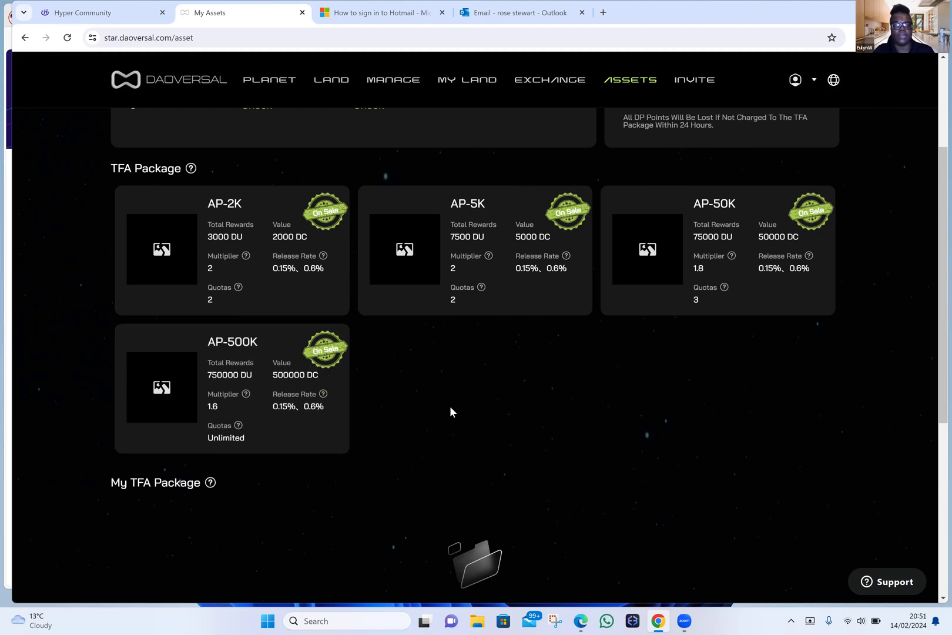
mouse_move(477, 235)
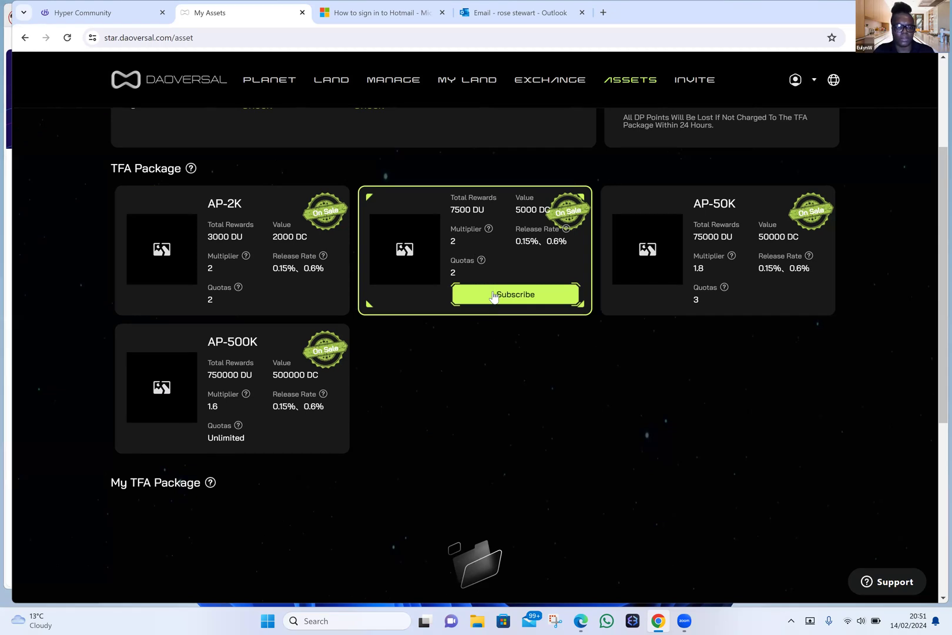
Subscribe to the AP-5K package from the deposit account, authorising with the transaction password
click(493, 293)
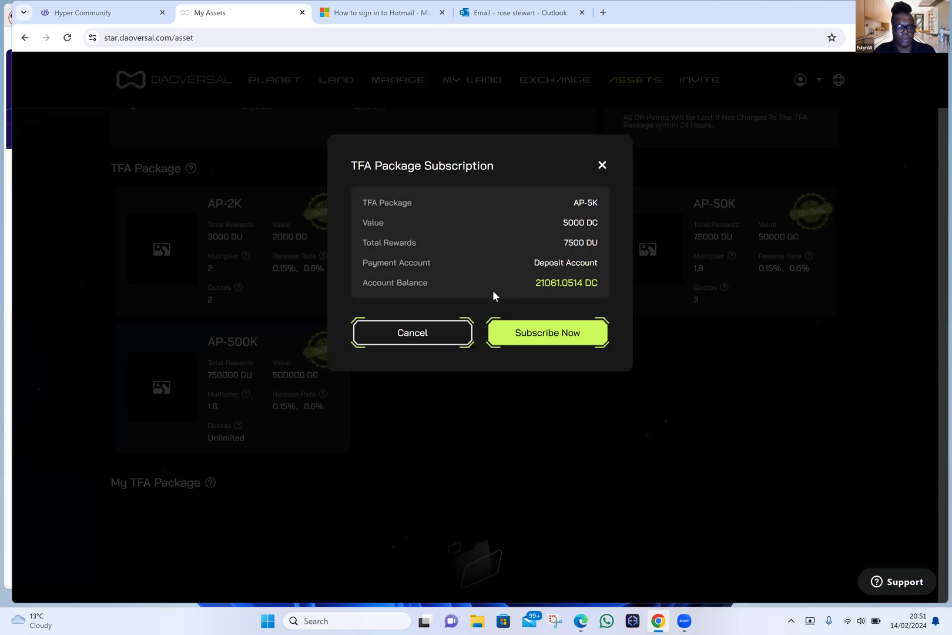
click(530, 333)
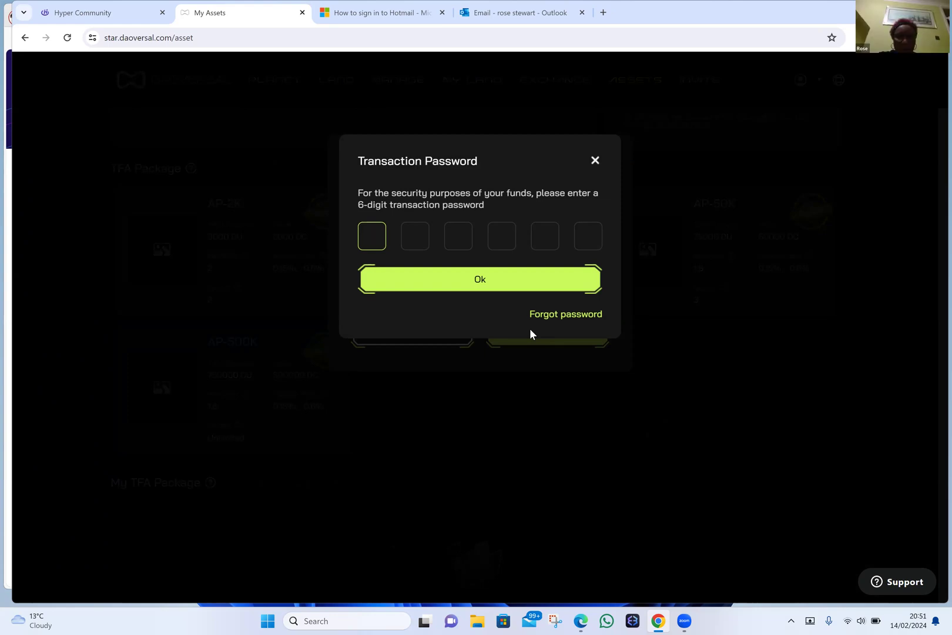
text(000)
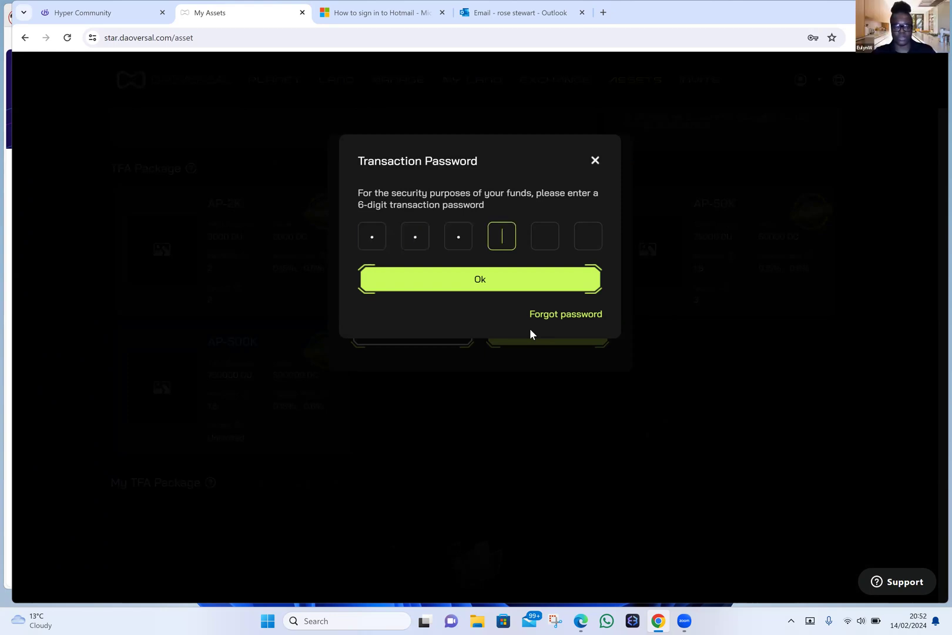
text(0)
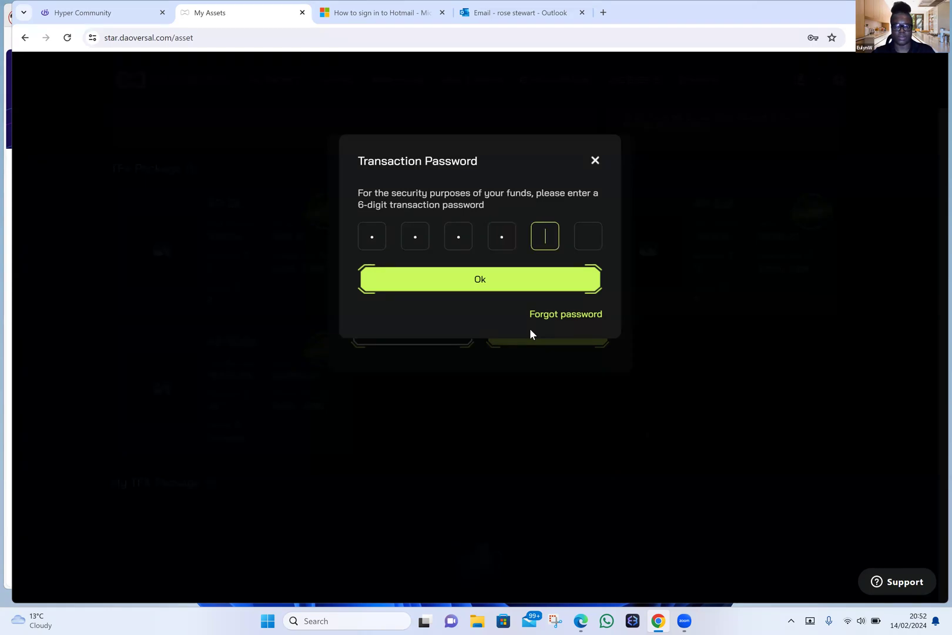
text(0)
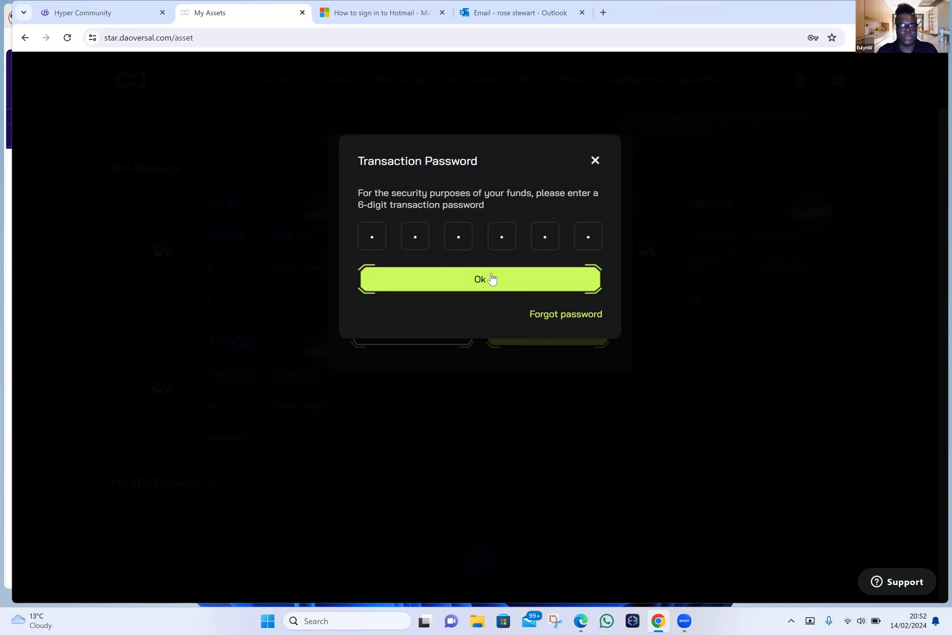
click(492, 279)
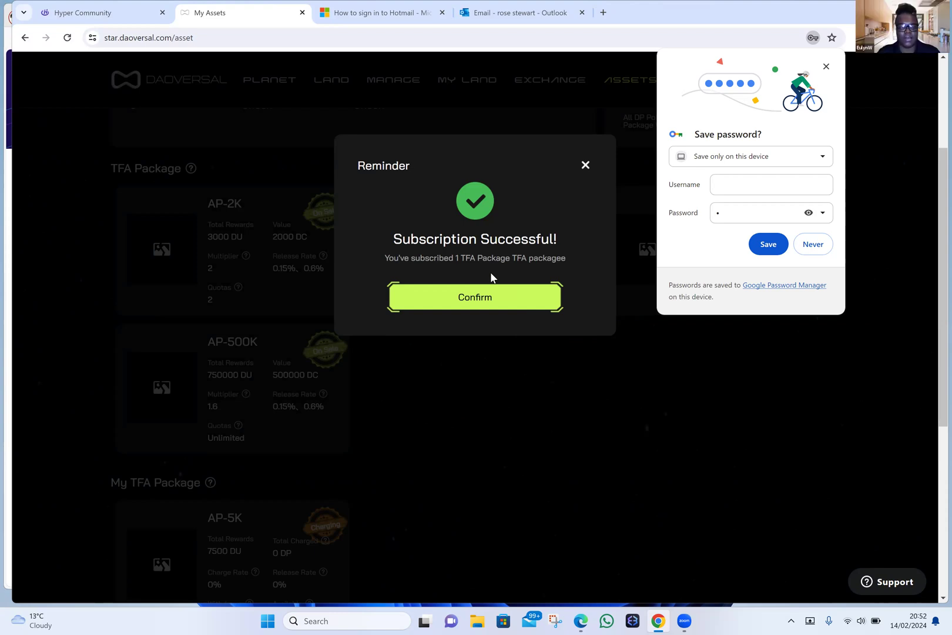
Dismiss the subscription success notice and decline Chrome's password saving, leaving AP-5K under My TFA Package
click(454, 303)
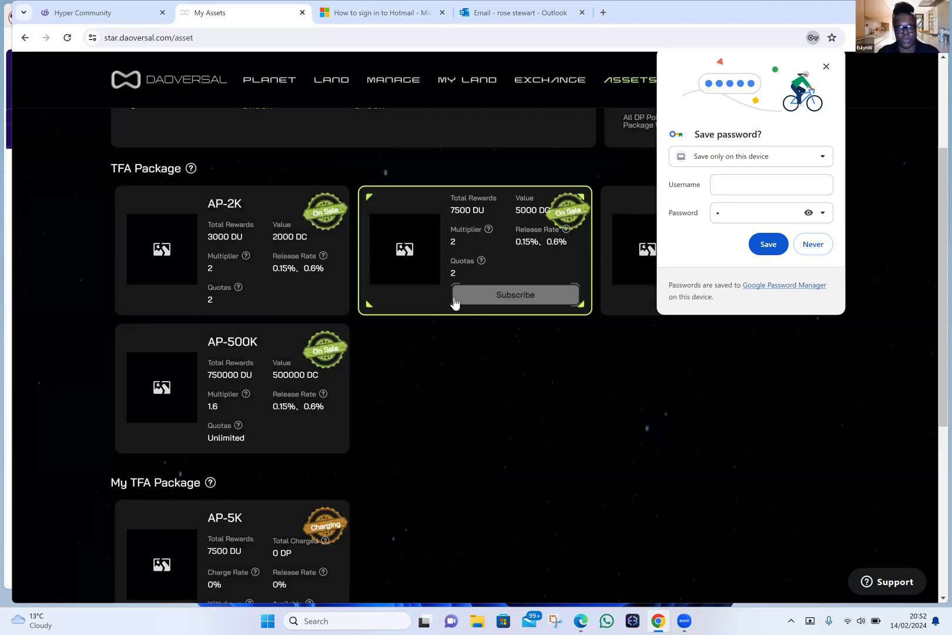
click(812, 245)
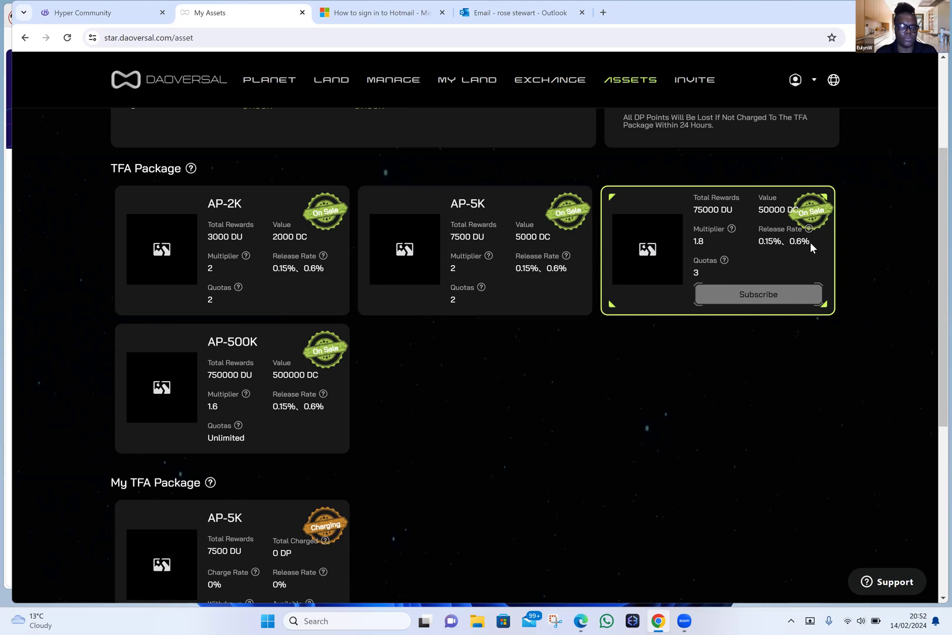
scroll(809, 241, up, 3)
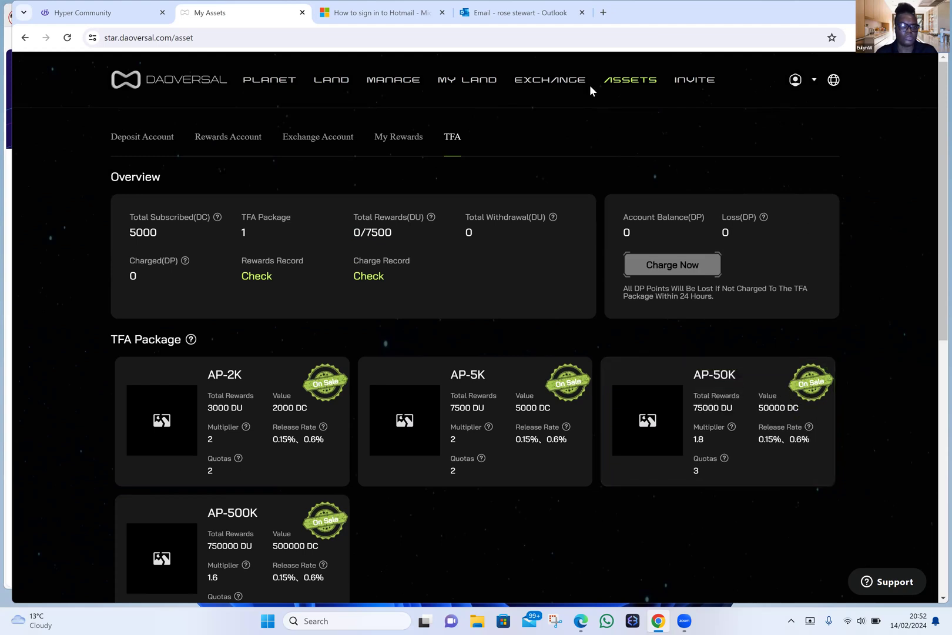
Open My Rewards after confirming 5000 DC subscribed across one TFA package
click(398, 138)
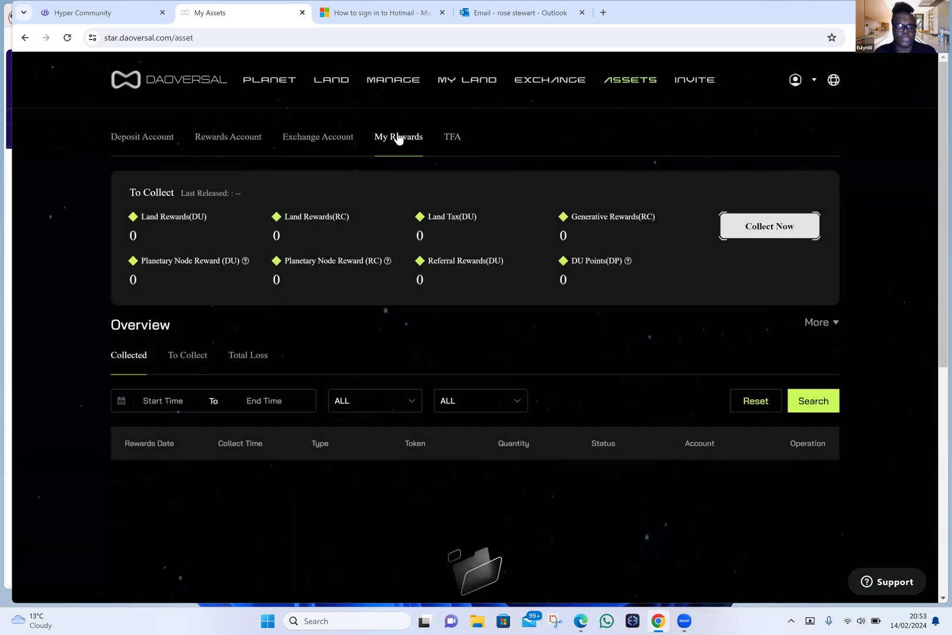